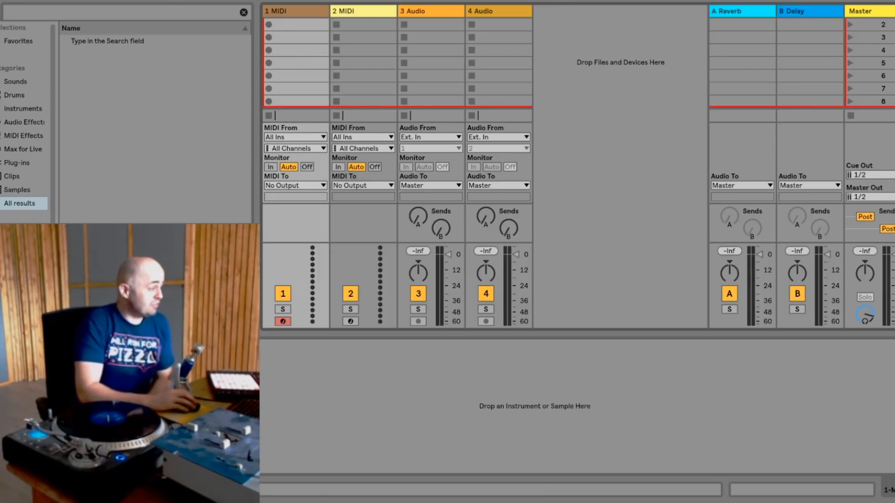
- Check the stereo inputs in the audio preferences' input configuration, accept it, and close the preferences
left_click(1, 0)
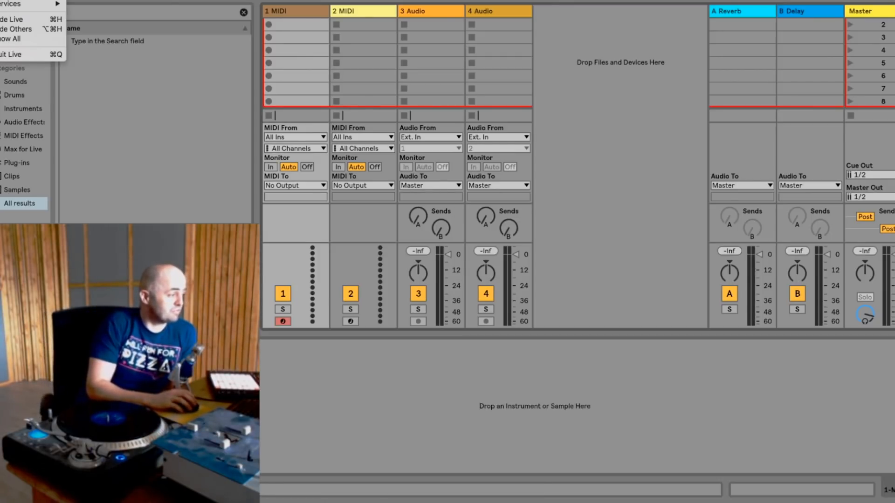
left_click(10, 1)
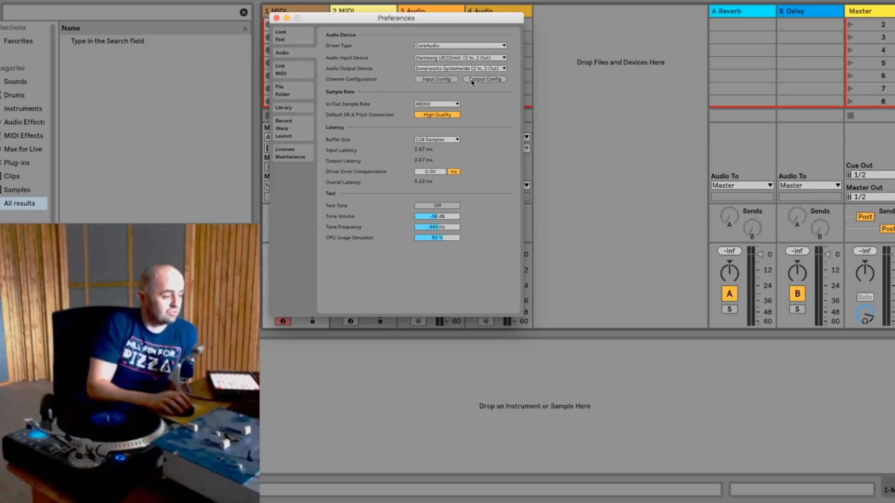
left_click(443, 78)
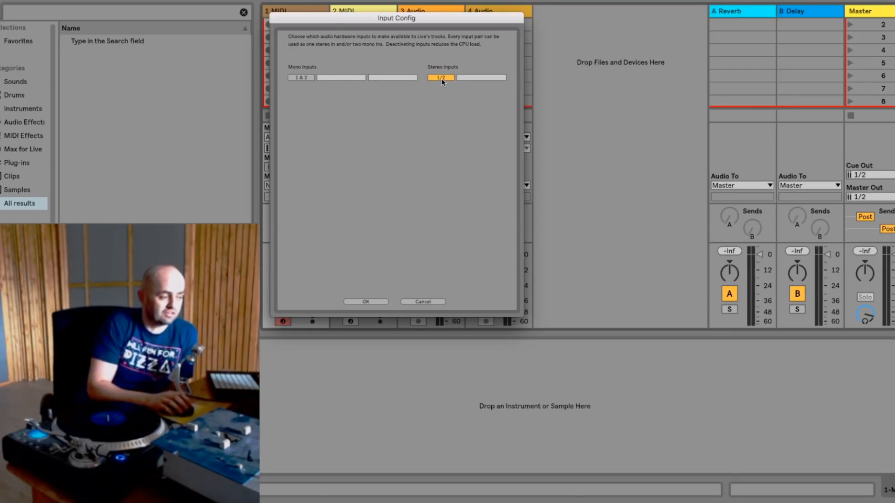
left_click(379, 301)
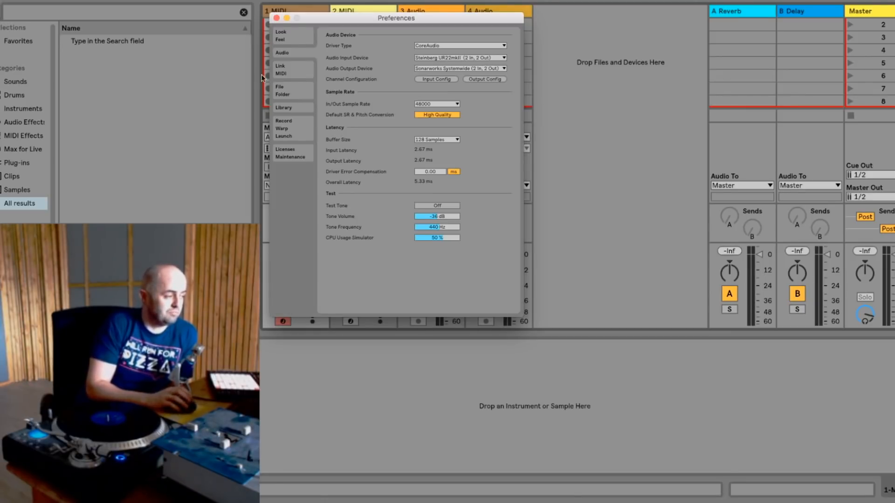
left_click(276, 18)
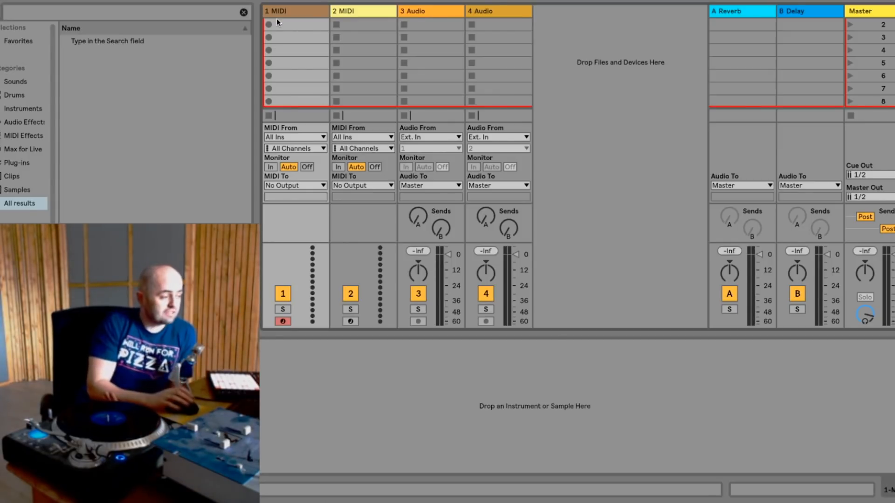
- Delete the two MIDI tracks, 1 MIDI and 2 MIDI, from the set
left_click(291, 11)
key("Delete")
key("Delete")
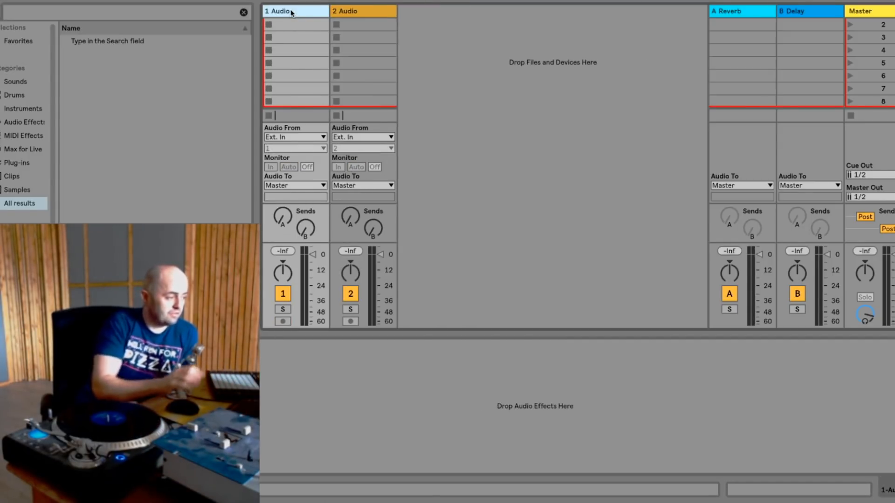
- Set the first audio track's external input to stereo 1/2, switch its monitoring to In, and arm it for recording
left_click(294, 148)
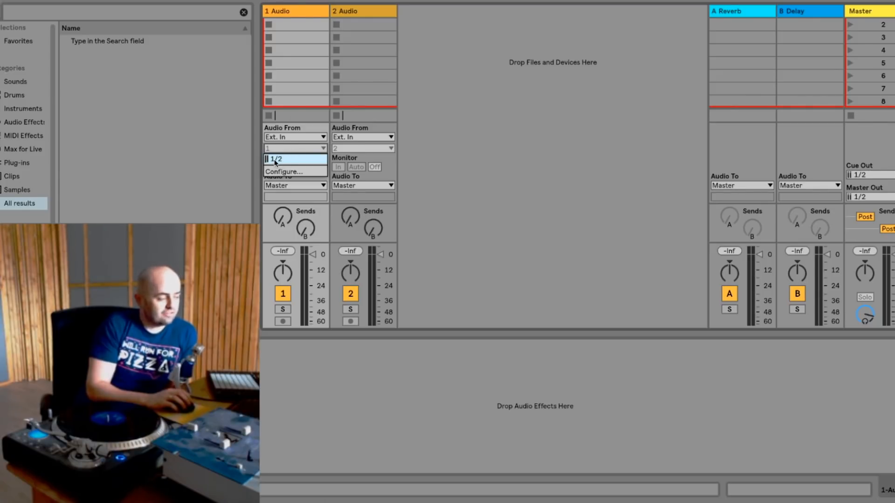
left_click(275, 160)
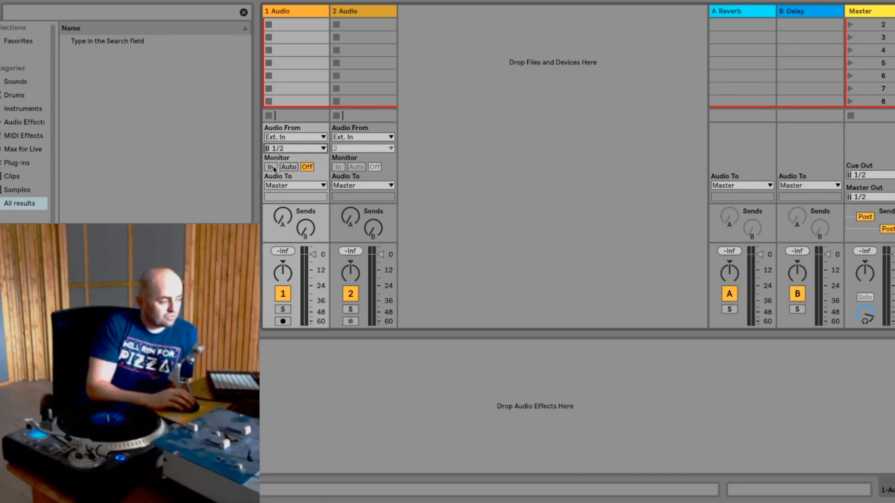
left_click(273, 166)
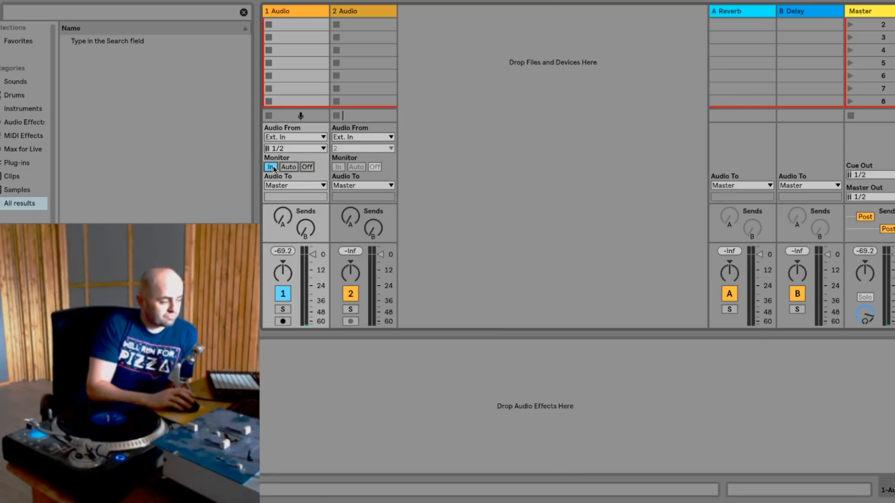
left_click(282, 321)
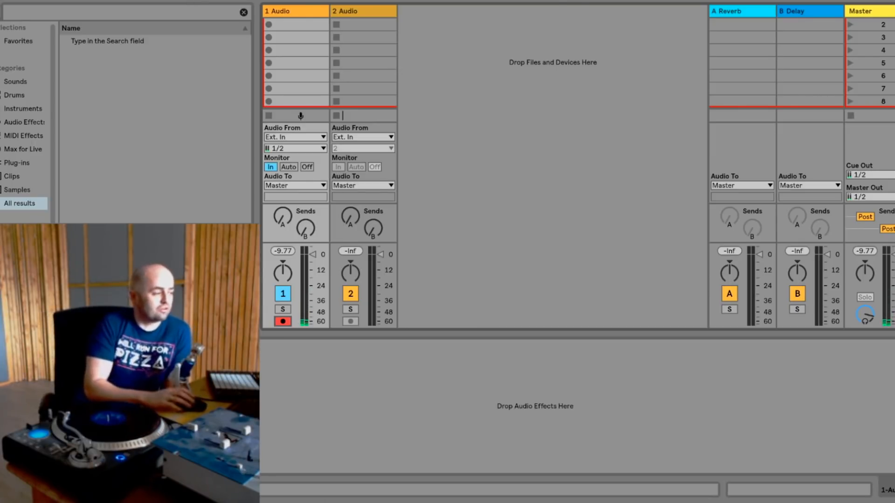
- Set the global quantization to None and record a turntable clip into the first audio track's scene 2 slot
left_click(186, 1)
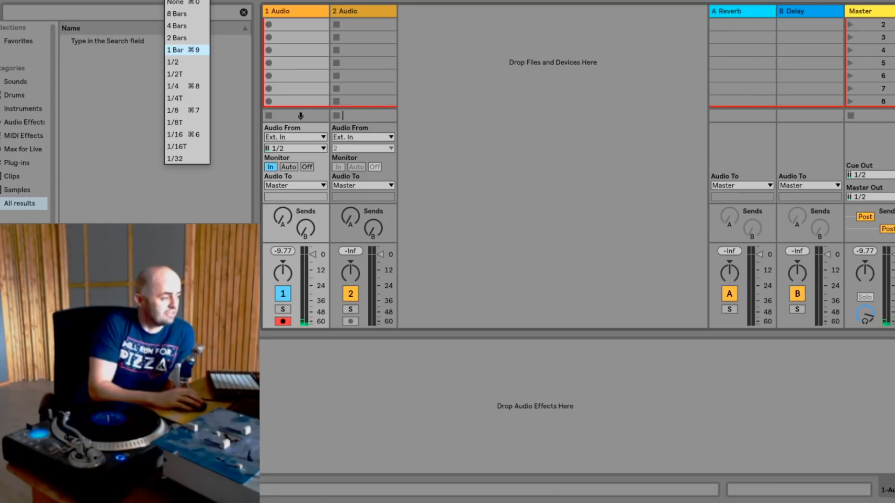
left_click(177, 2)
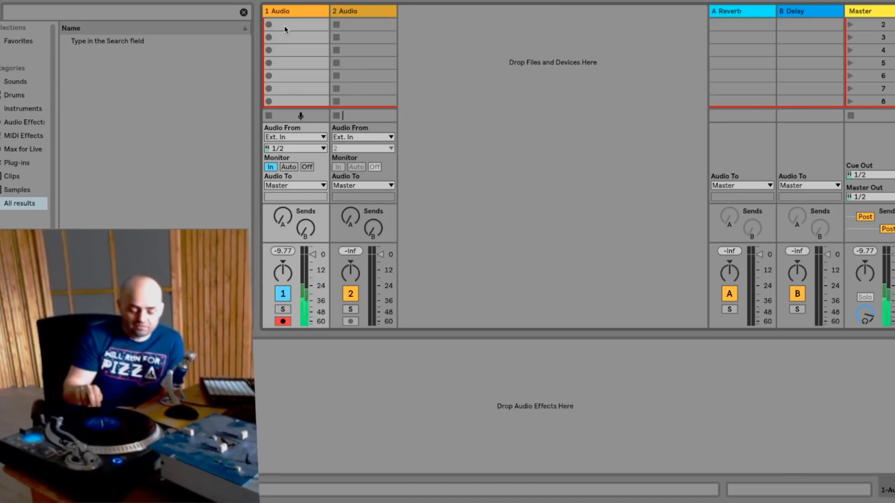
left_click(284, 26)
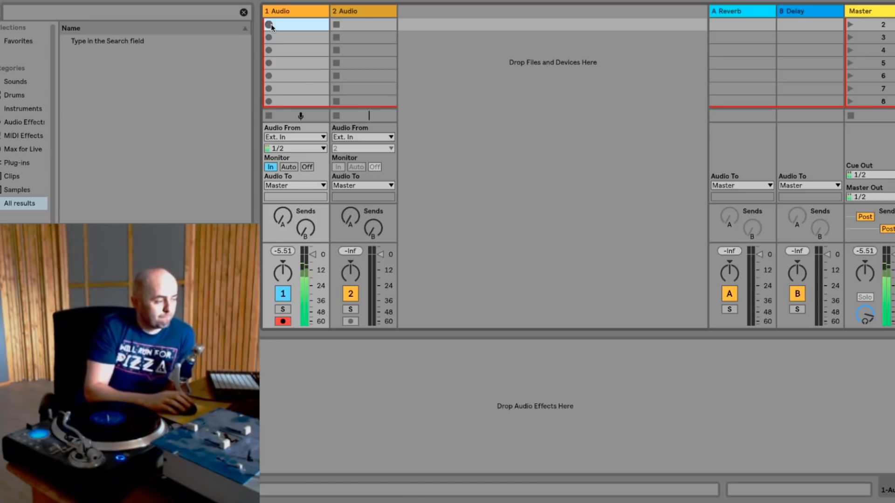
left_click(269, 24)
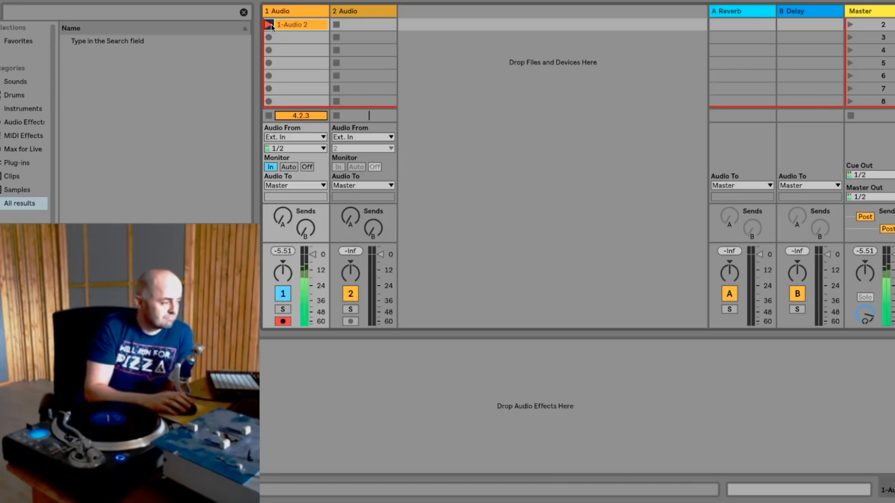
left_click(270, 25)
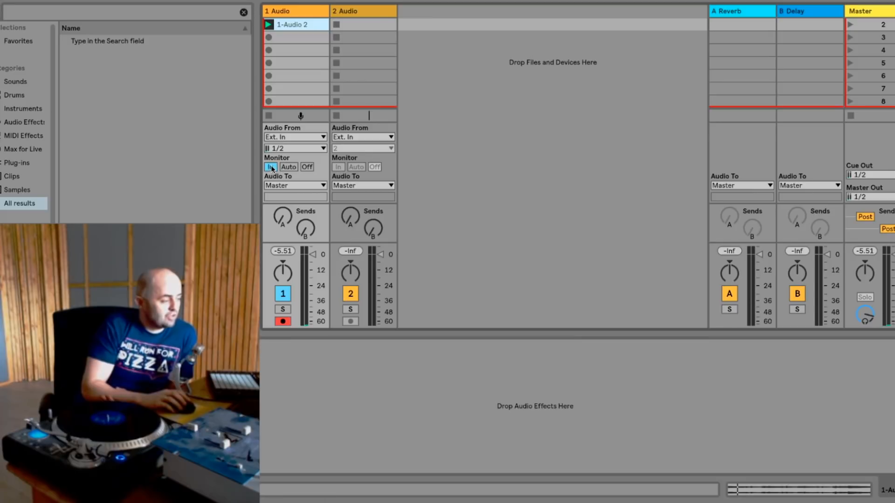
- Open the recorded clip's waveform and set the first audio track's monitoring to Auto
left_click(288, 167)
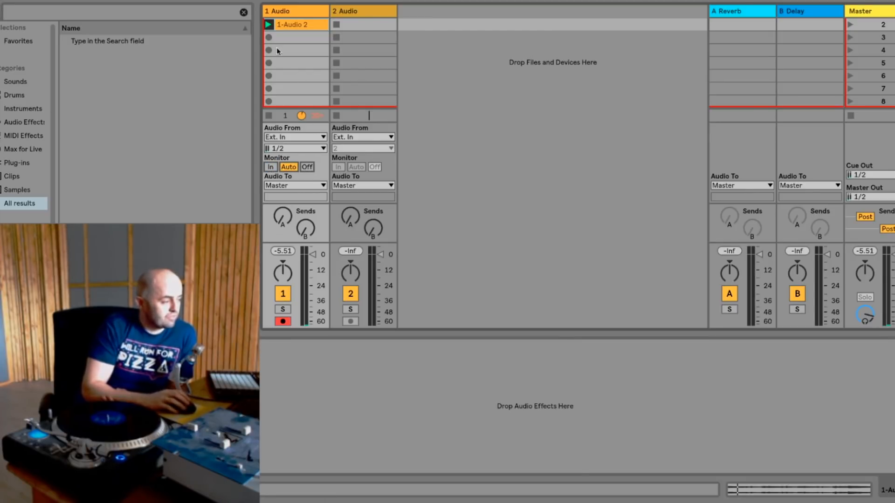
double_click(282, 25)
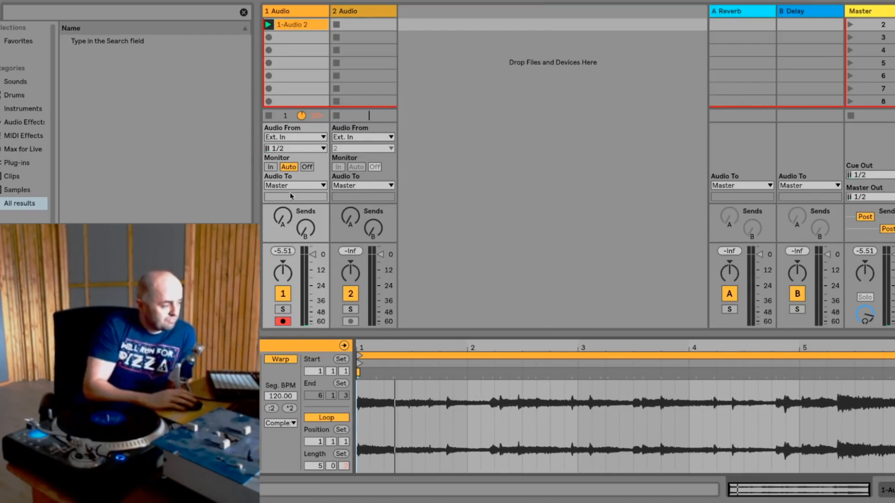
left_click(271, 167)
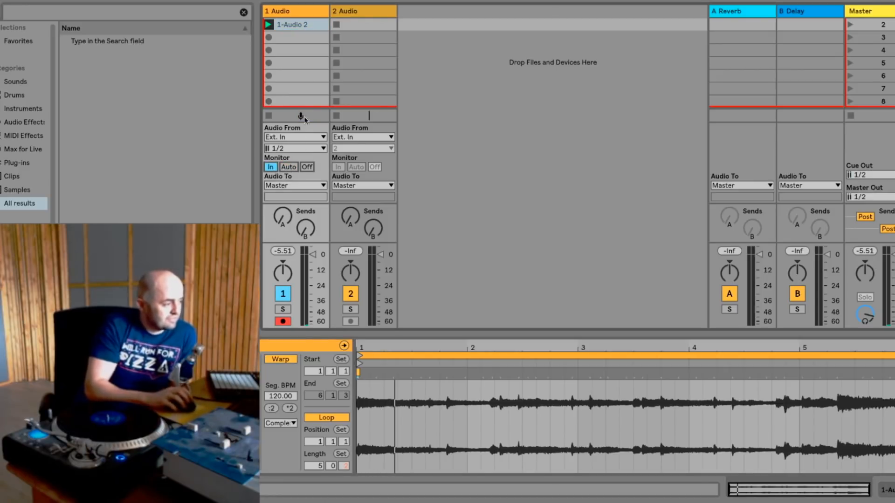
left_click(286, 167)
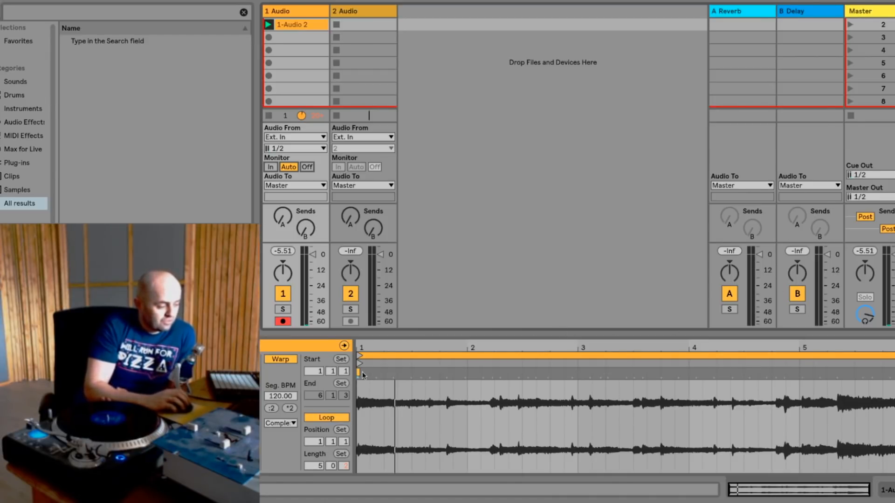
- Set 1.1.1 at the recorded clip's first transient and move the loop start to that point
left_click_drag(359, 348, 360, 377)
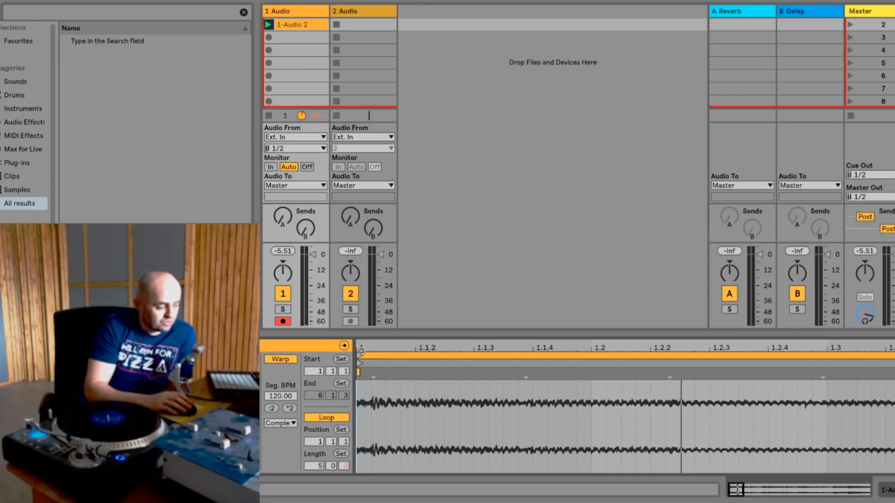
left_click_drag(357, 347, 356, 347)
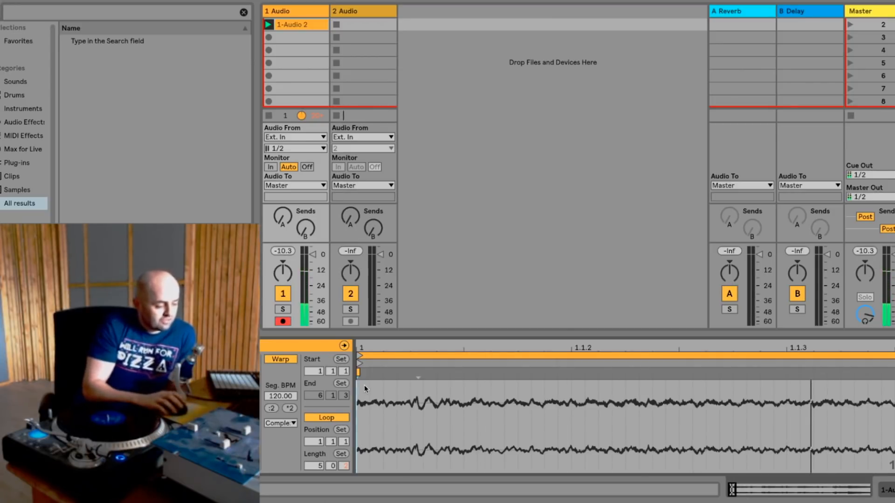
right_click(412, 379)
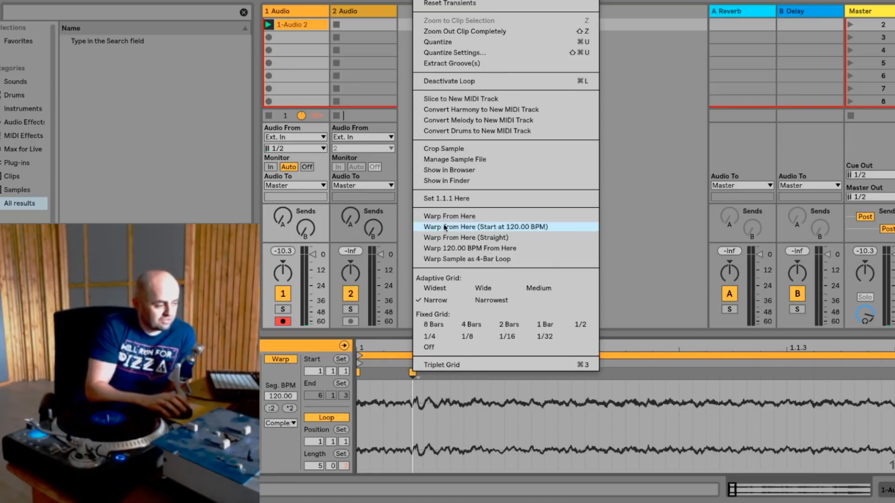
left_click(442, 199)
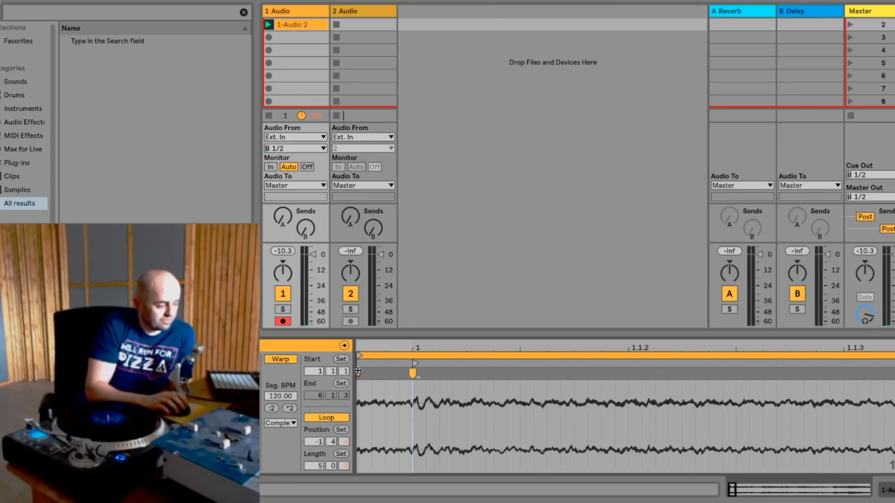
mouse_move(359, 356)
left_mouse_down()
mouse_move(414, 356)
mouse_move(421, 271)
left_mouse_up()
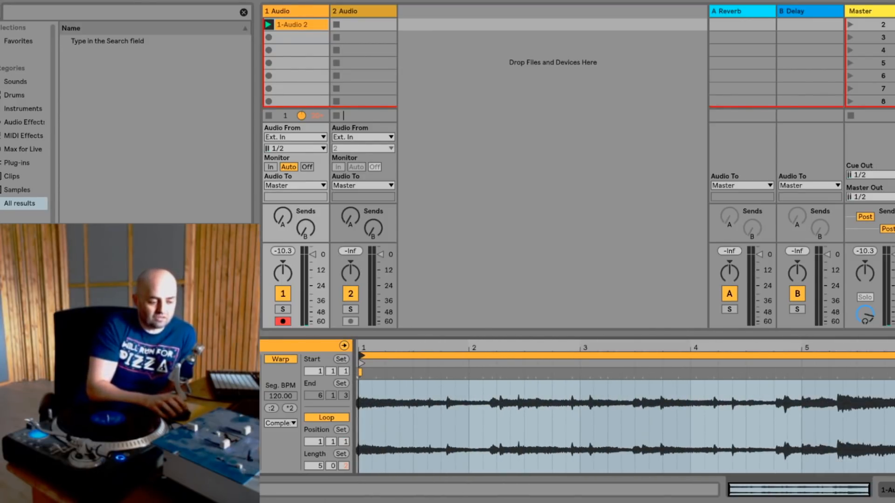
- Add a warp marker on the transient just past 6.1.2, align it to bar 5, and set the loop length to 4 bars
left_click_drag(892, 348, 892, 421)
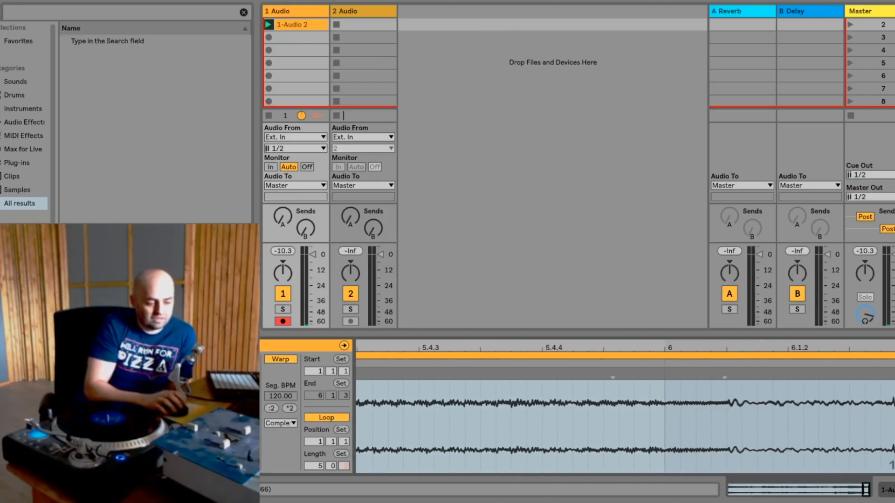
left_click(892, 381)
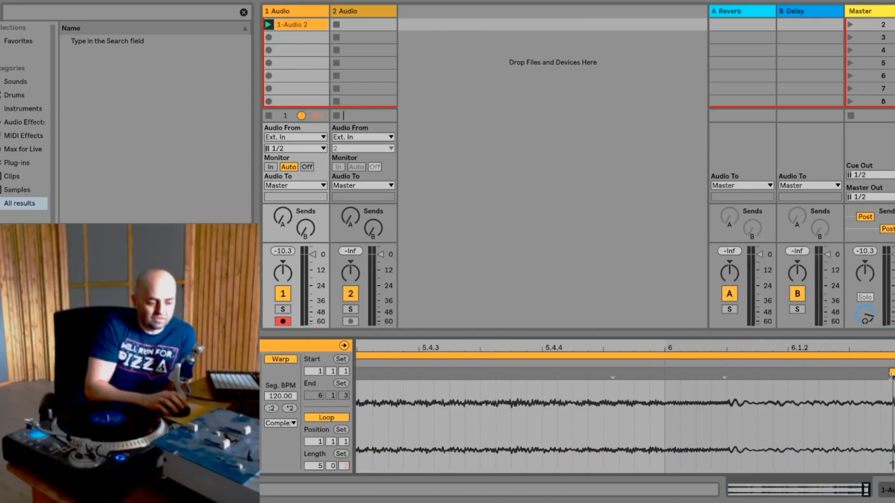
left_click_drag(892, 347, 892, 270)
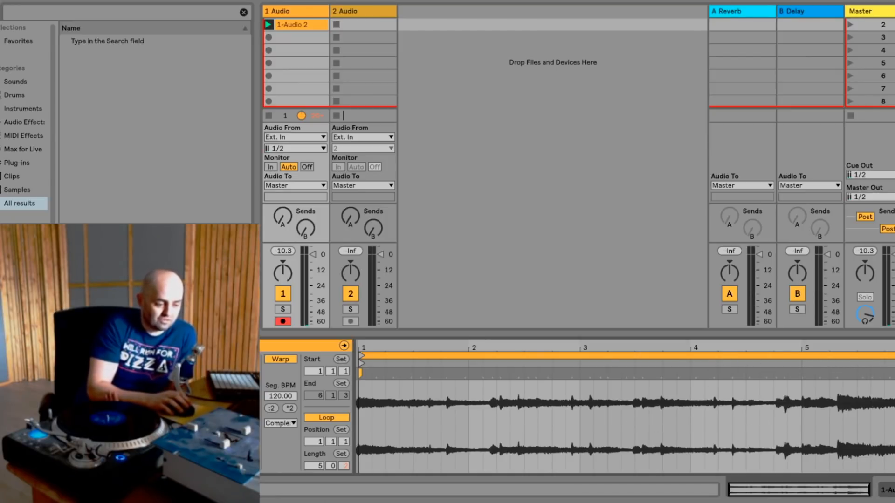
left_click_drag(894, 373, 801, 372)
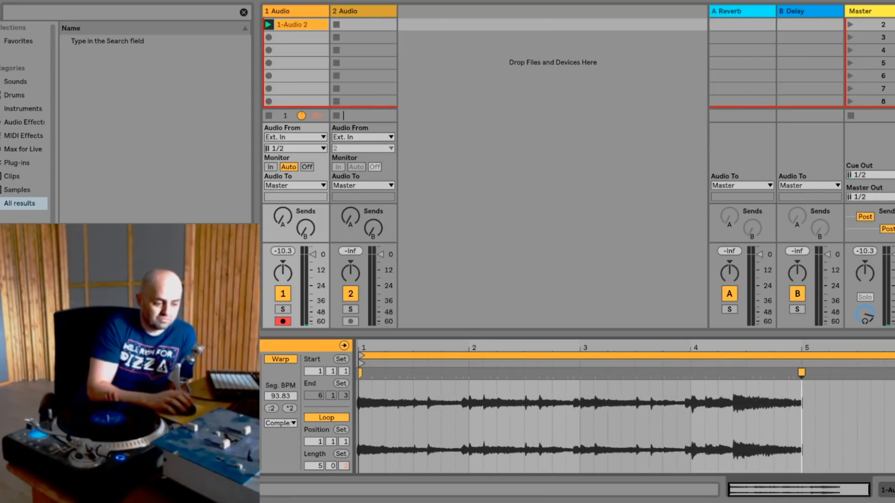
left_click_drag(894, 356, 800, 356)
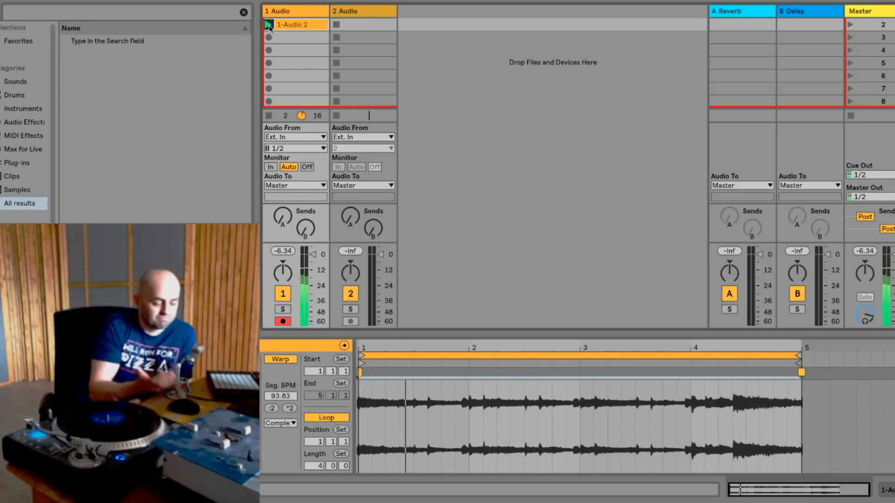
key("space")
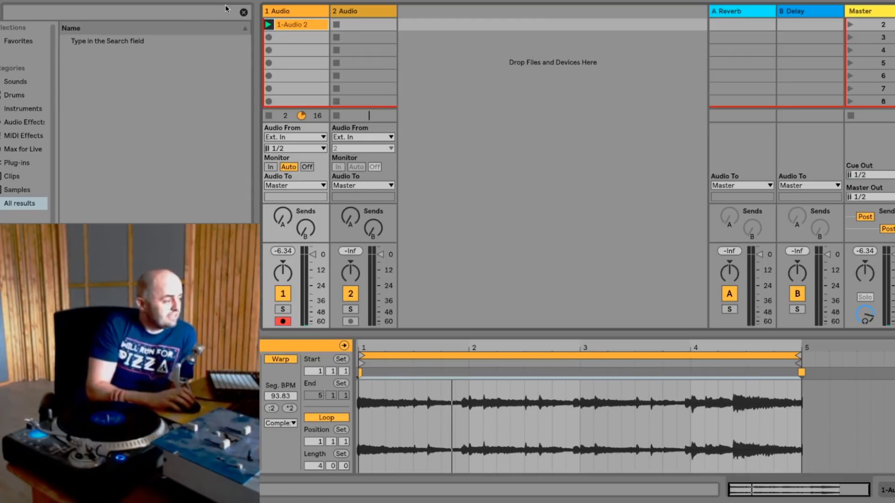
- Search the browser for "melodyne", add the Melodyne plug-in to the first audio track, and enlarge and reposition its window
left_click(198, 14)
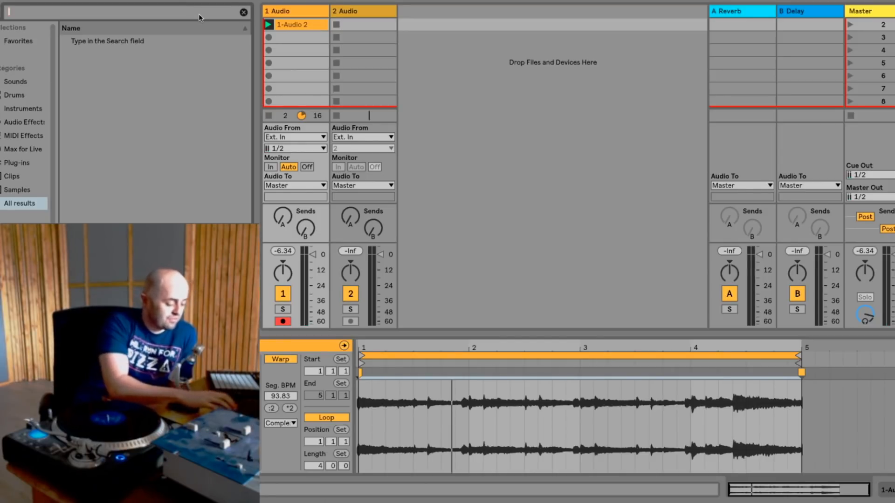
type("melodyne")
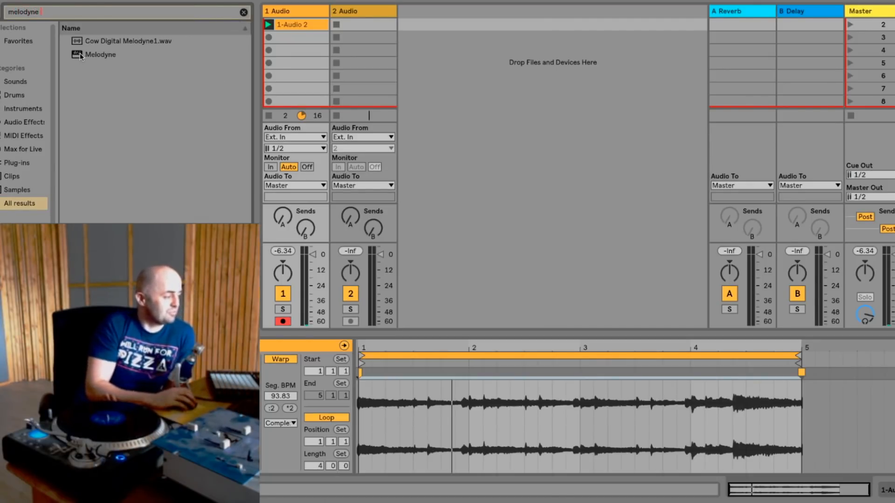
left_click_drag(80, 54, 286, 63)
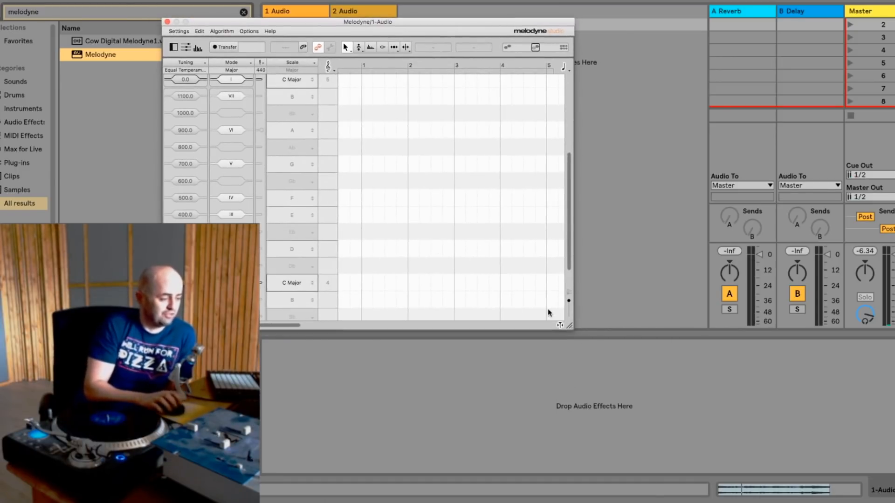
left_click_drag(574, 328, 790, 400)
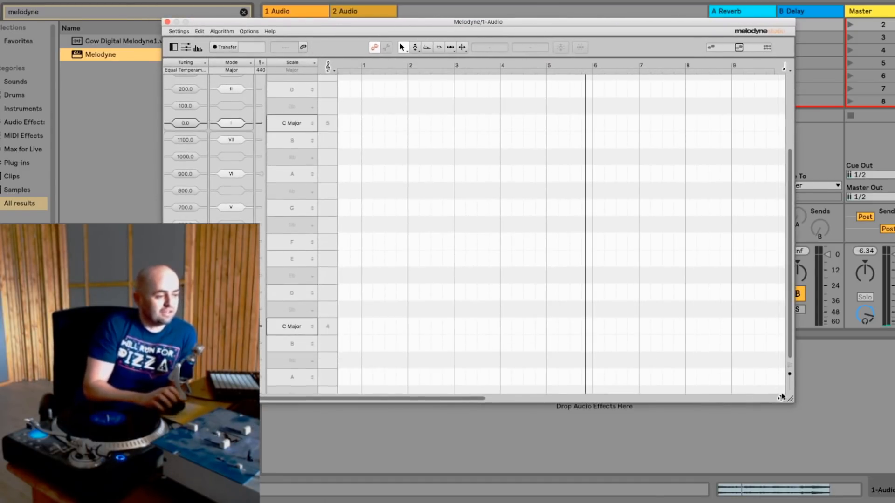
left_click_drag(491, 22, 529, 50)
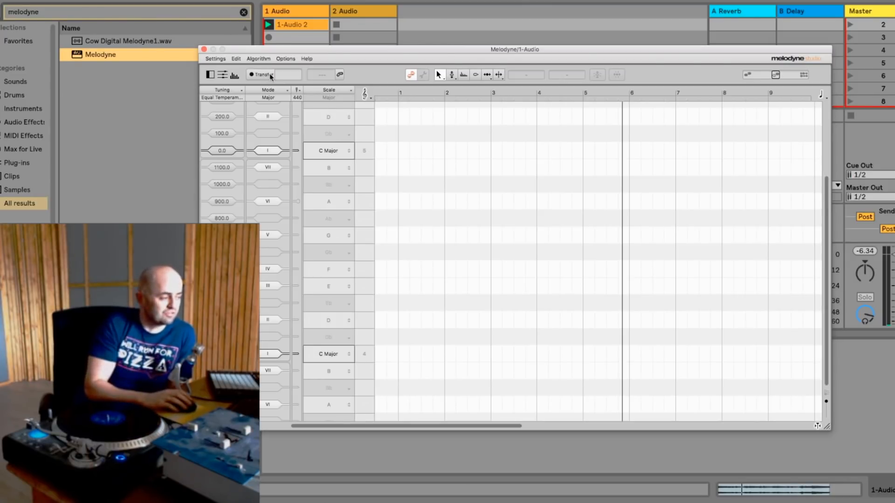
- Reposition the Melodyne window and transfer the four-bar loop into it for note analysis
left_click_drag(328, 53, 327, 39)
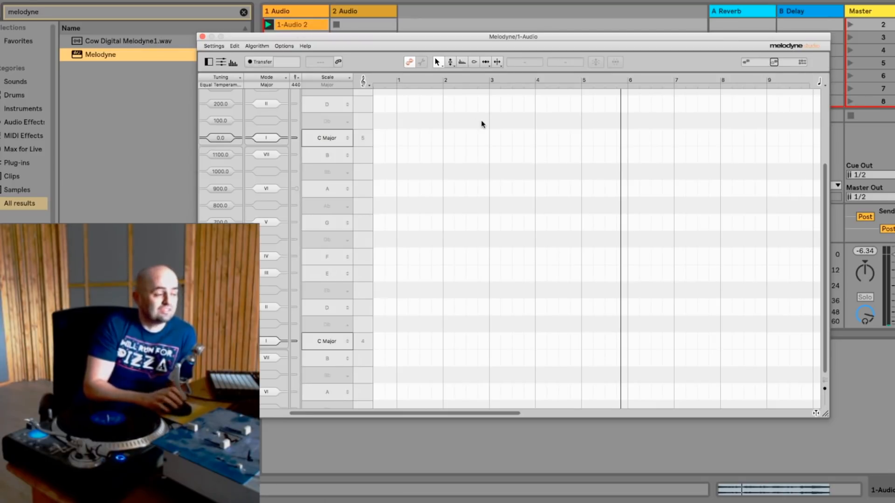
left_click(263, 61)
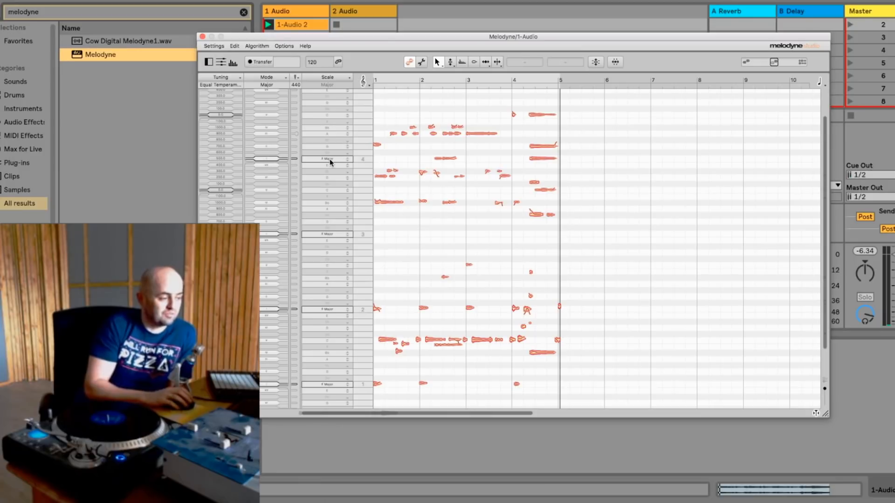
- Preview pitch correction that snaps the detected notes to F Major, and close the correction settings without applying it
left_click(596, 62)
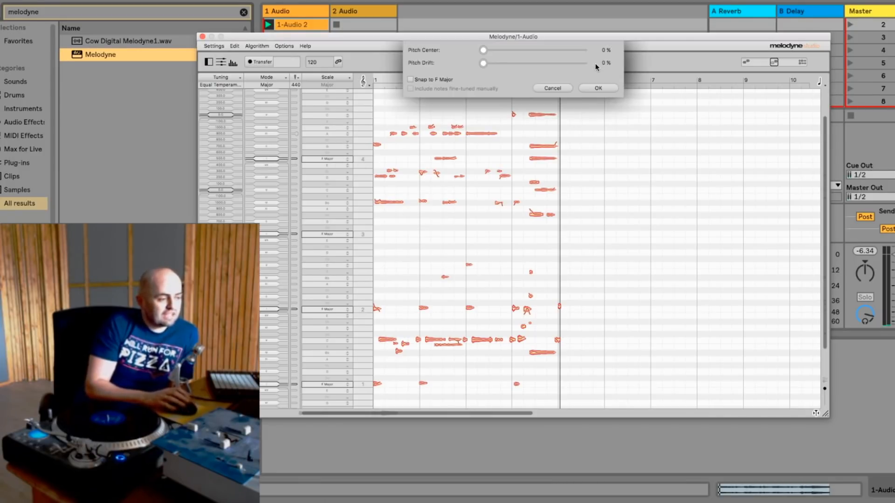
left_click(410, 79)
left_click(411, 80)
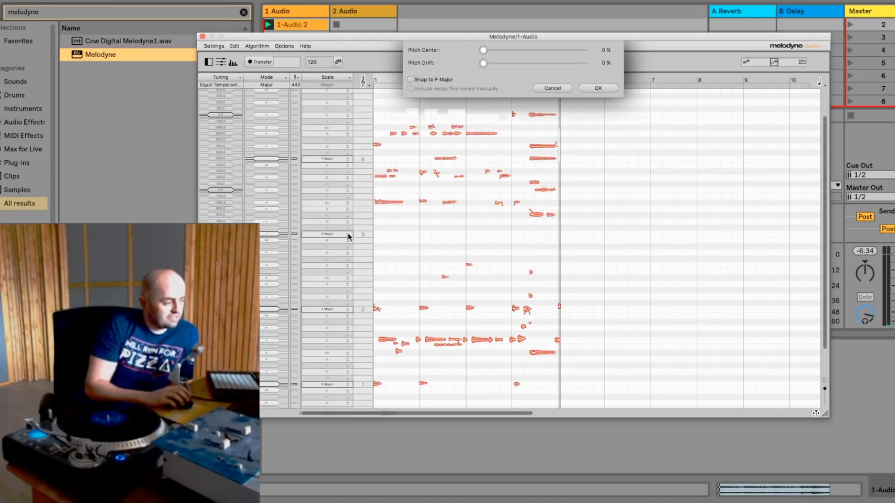
left_click(557, 91)
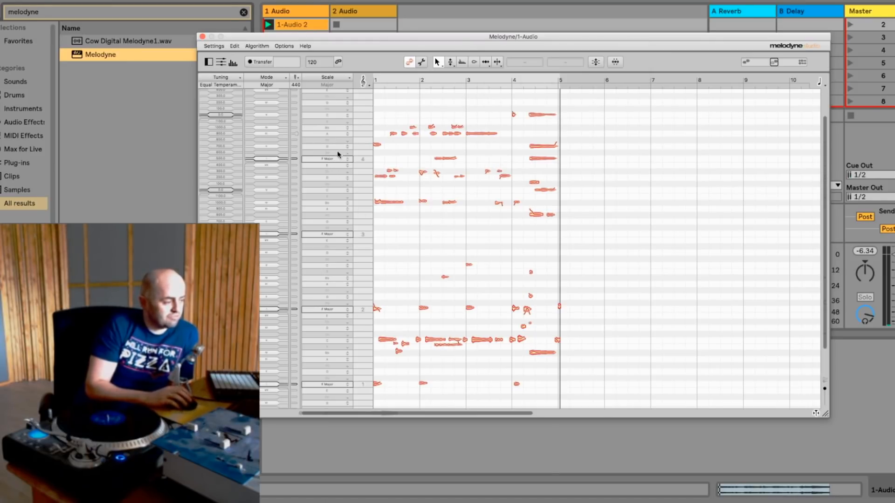
- Change the scale to F Minor, compare the notes with and without snapping to it, and finish pitch correction with snapping off
left_click(339, 157)
left_click(341, 168)
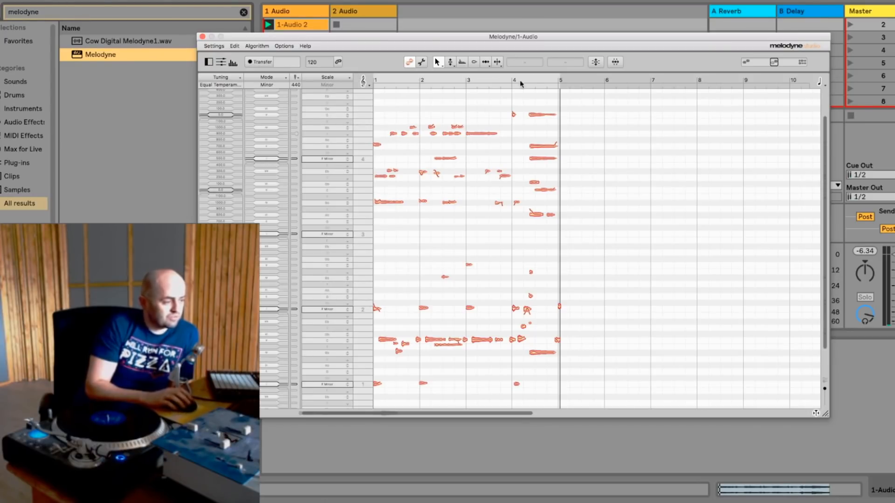
left_click(595, 63)
left_click(411, 79)
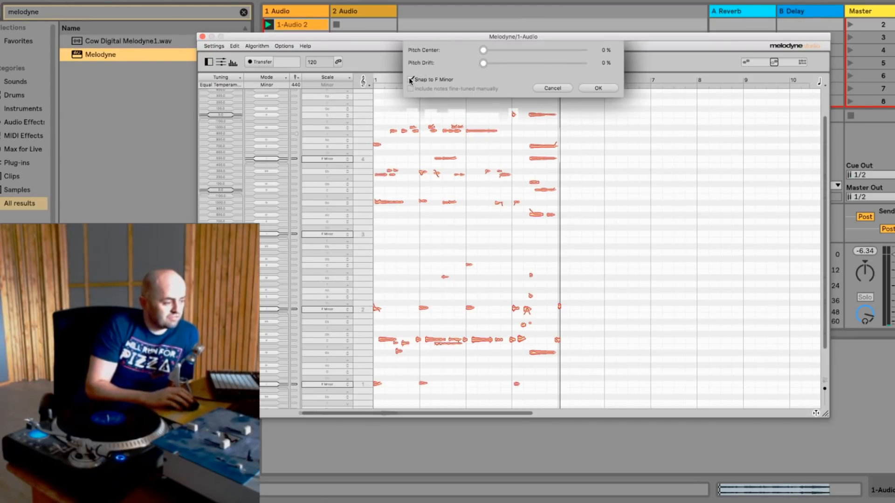
left_click(411, 80)
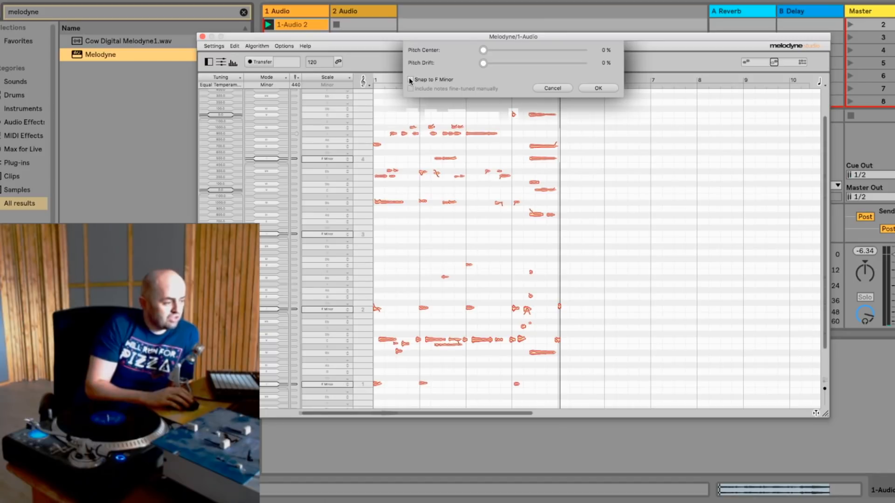
left_click(411, 80)
left_click(411, 79)
left_click(411, 80)
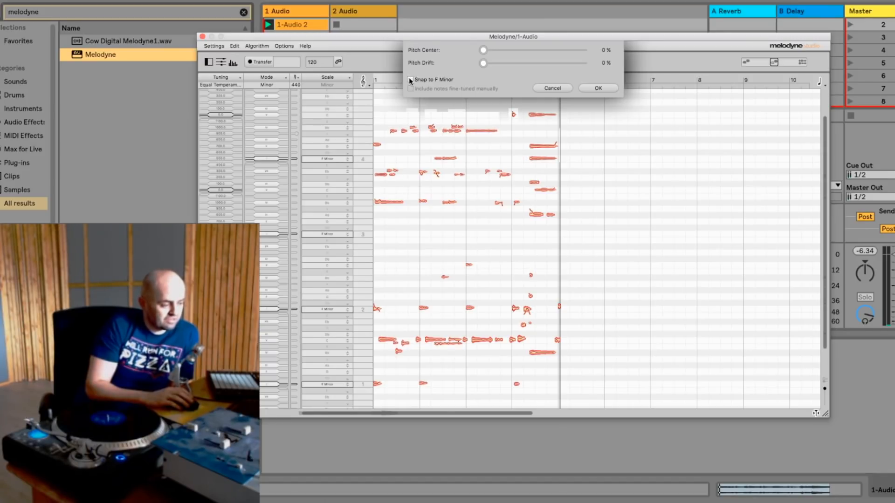
left_click(410, 80)
left_click(410, 80)
left_click(410, 80)
left_click(590, 87)
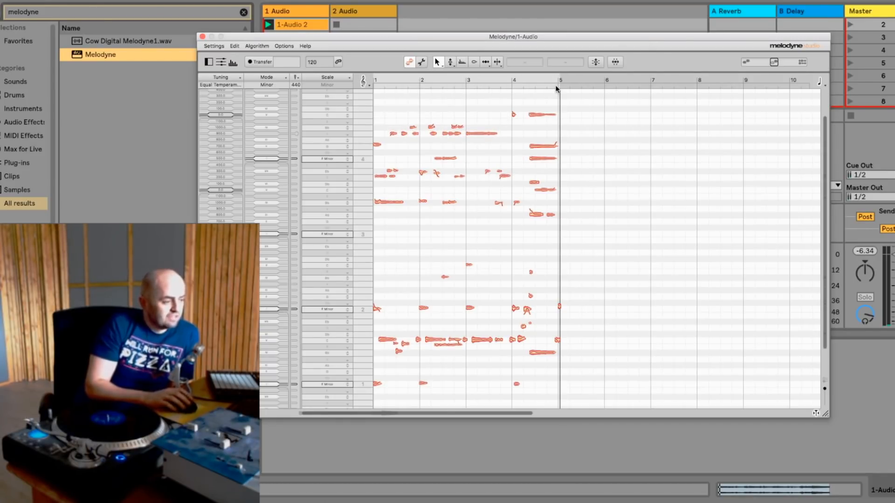
- Close the Melodyne window and remove the plug-in from the first audio track
left_click(203, 36)
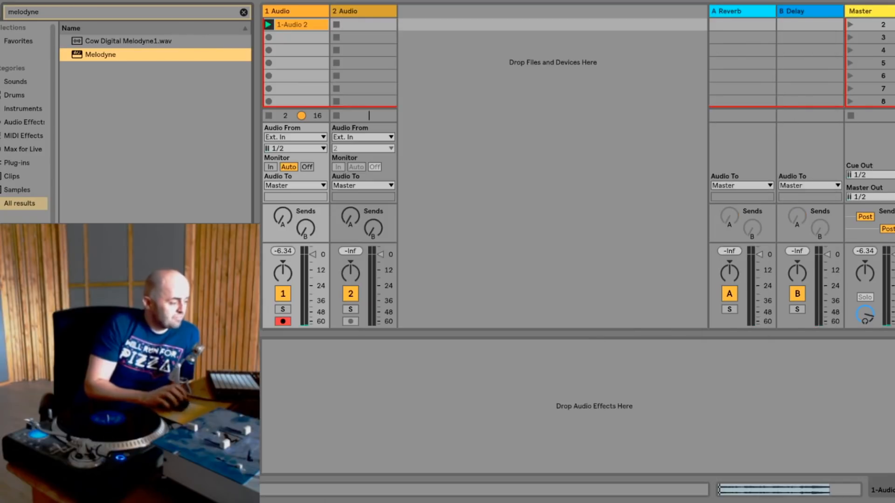
left_click(578, 405)
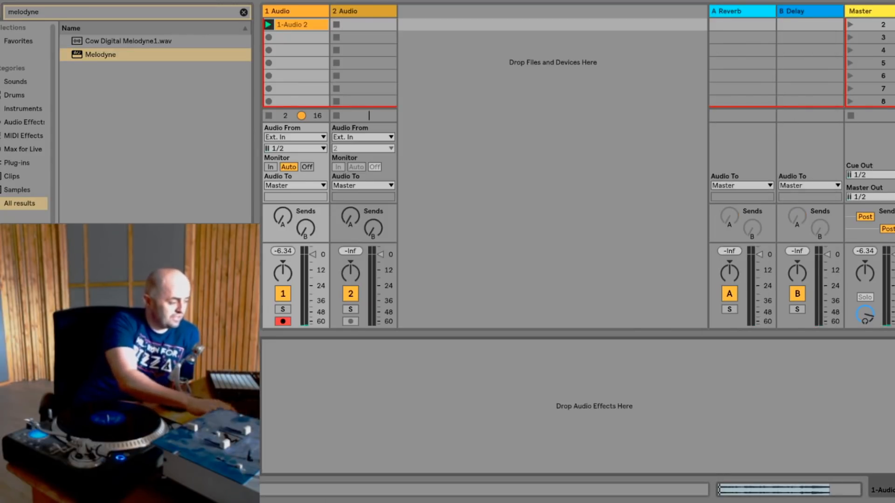
key("Delete")
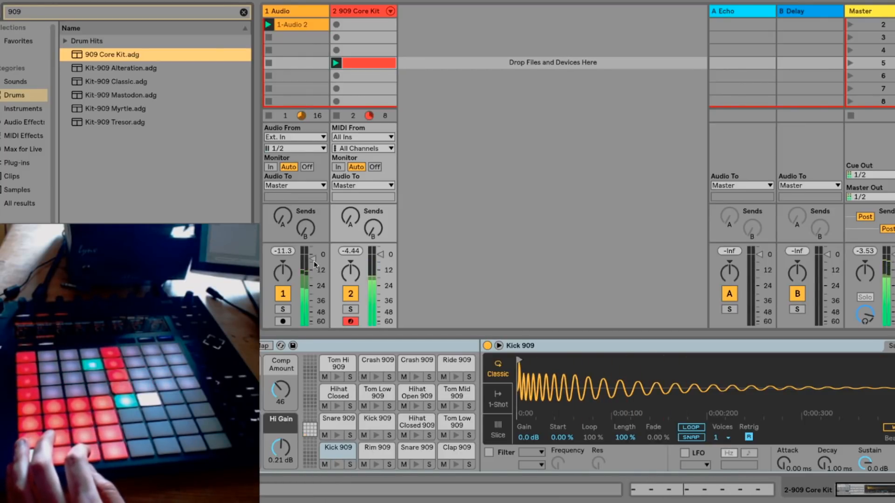
- Raise the first audio track's volume slightly to balance the sample against the drums
left_click_drag(314, 261, 314, 257)
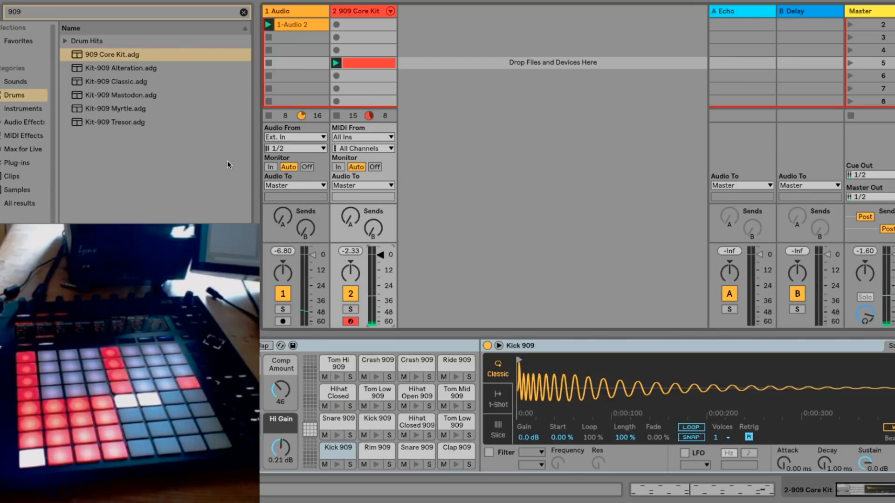
- Search all browser results for "operator" and add the Operator instrument on a new track after the 909 kit
left_click(157, 15)
key("BackSpace")
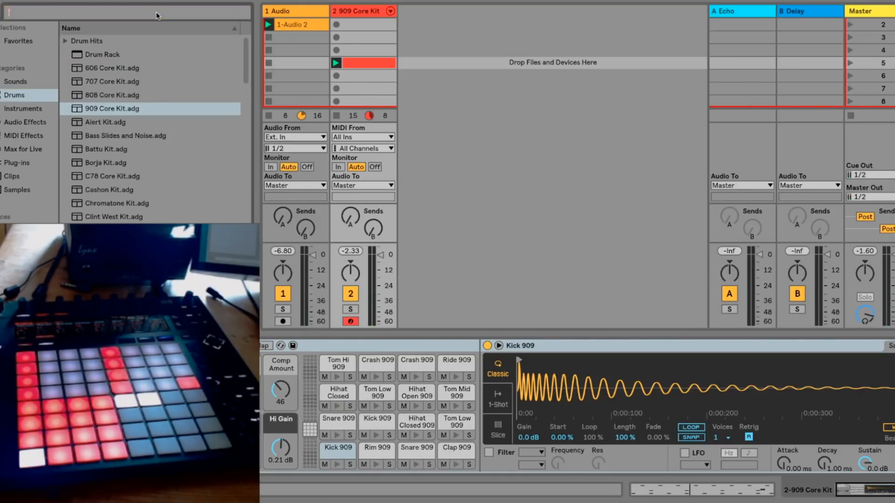
type("operator")
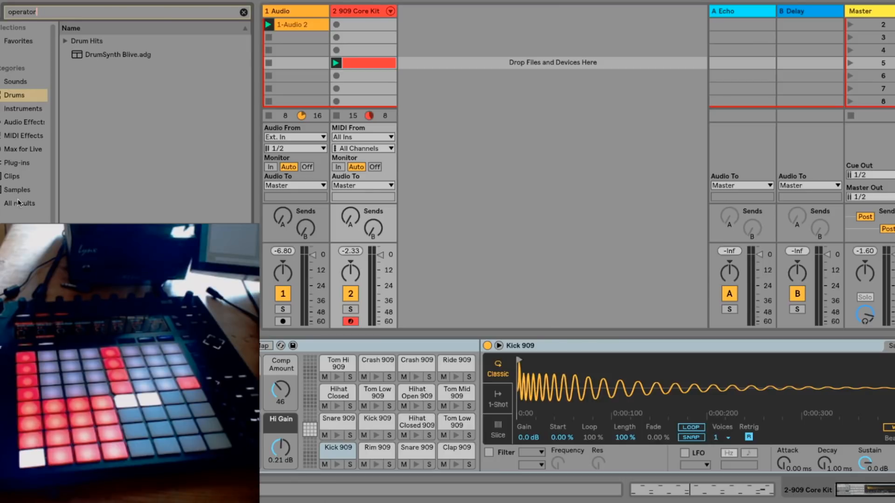
left_click(19, 203)
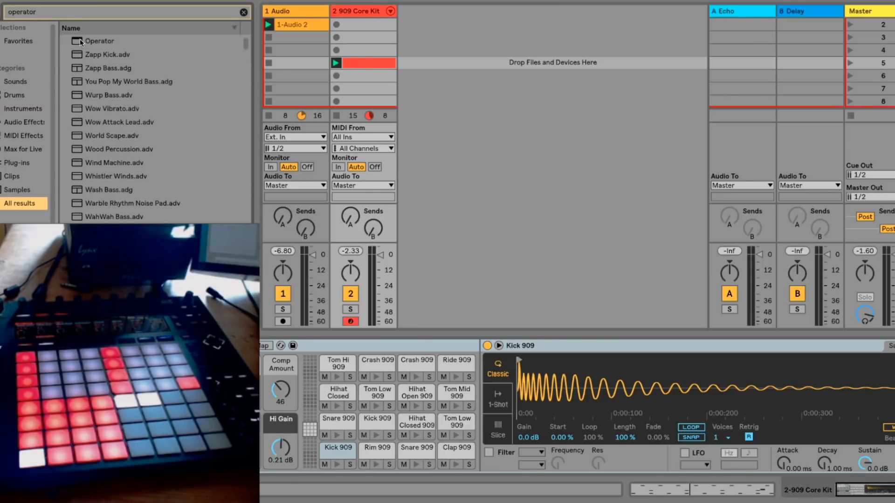
left_click_drag(79, 38, 478, 41)
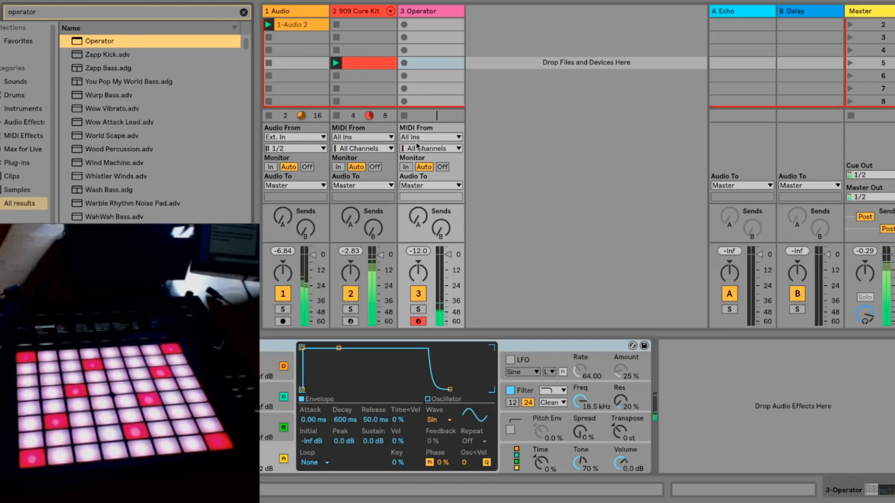
- Set Operator's number of voices to 1 in its global settings
left_click(270, 456)
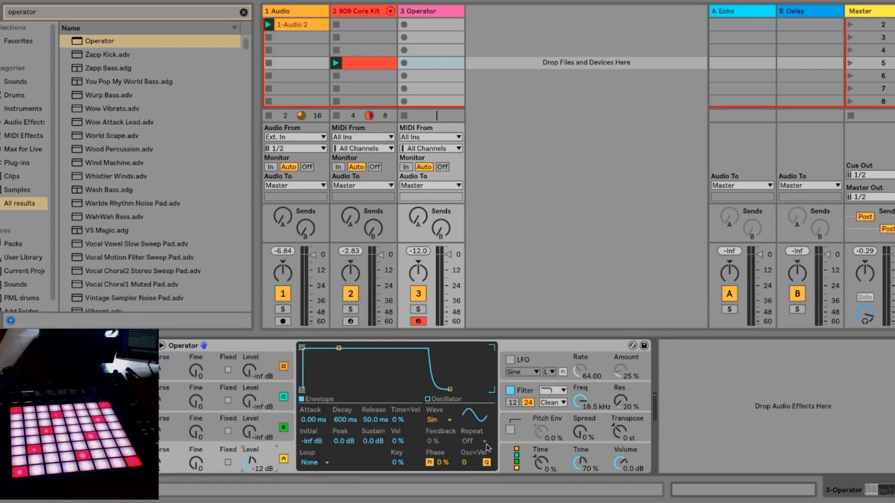
left_click(504, 457)
left_click(316, 462)
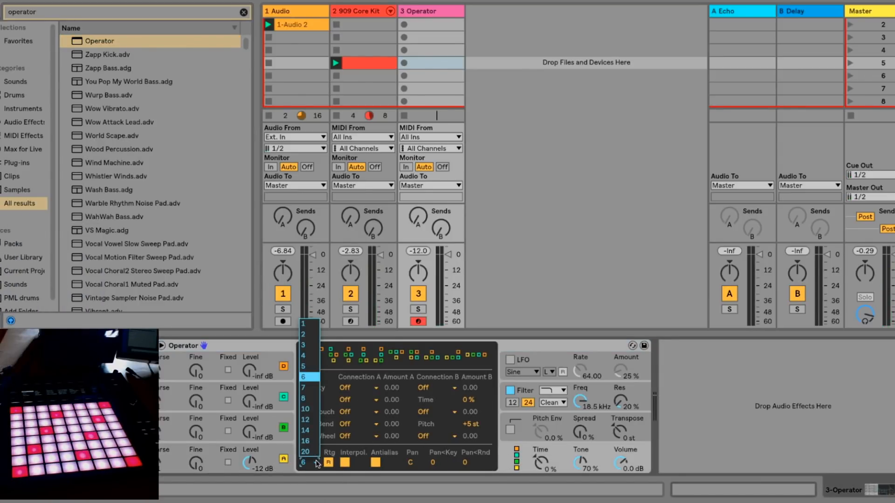
left_click(309, 325)
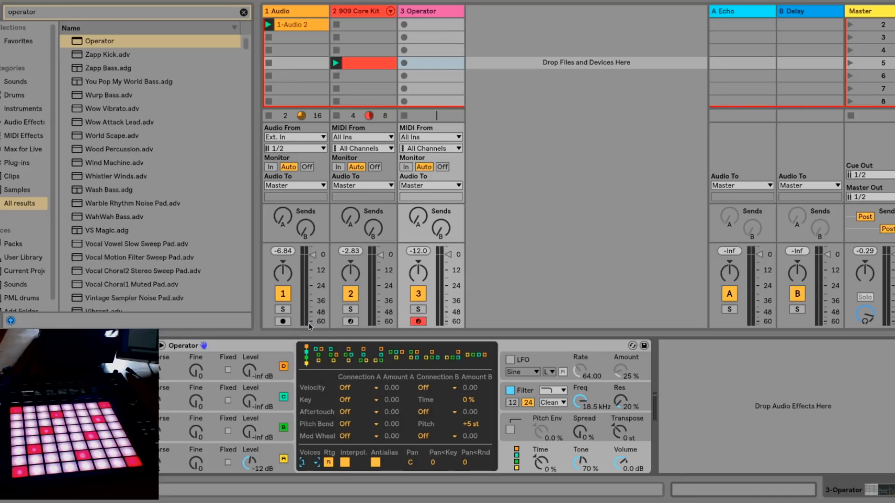
- Shape oscillator A's envelope with 8.47 ms attack, 2.33 s decay, -36 dB sustain and 519 ms release
left_click(267, 427)
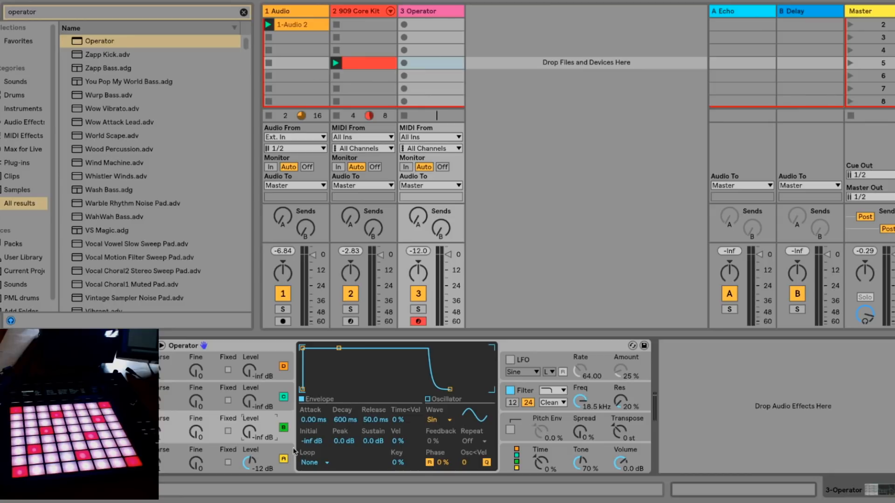
left_click(269, 458)
left_click_drag(339, 350, 387, 386)
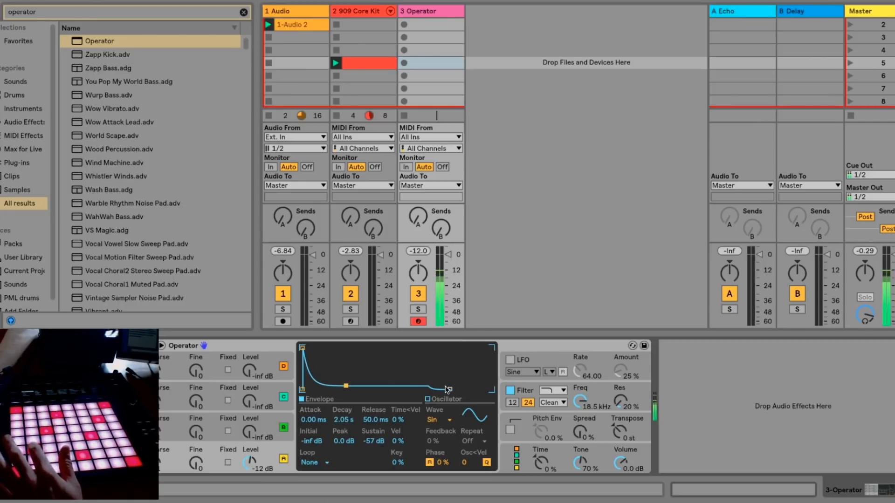
left_click_drag(460, 389, 465, 389)
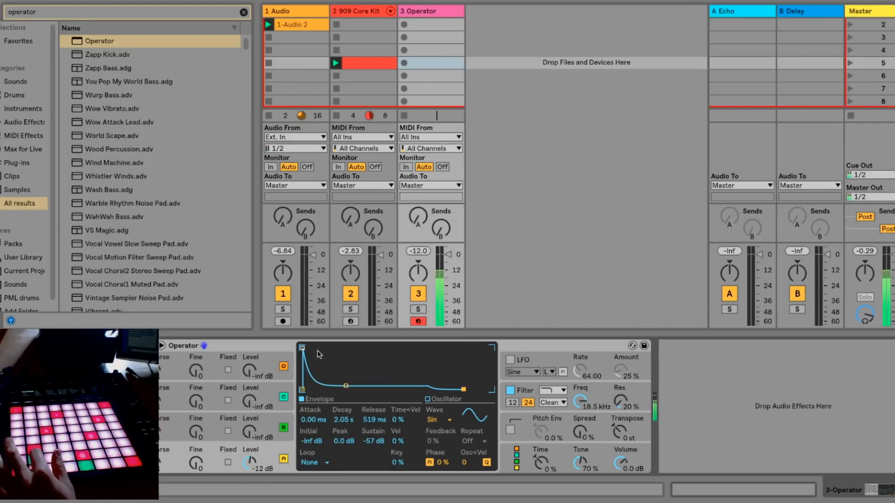
left_click_drag(355, 386, 356, 379)
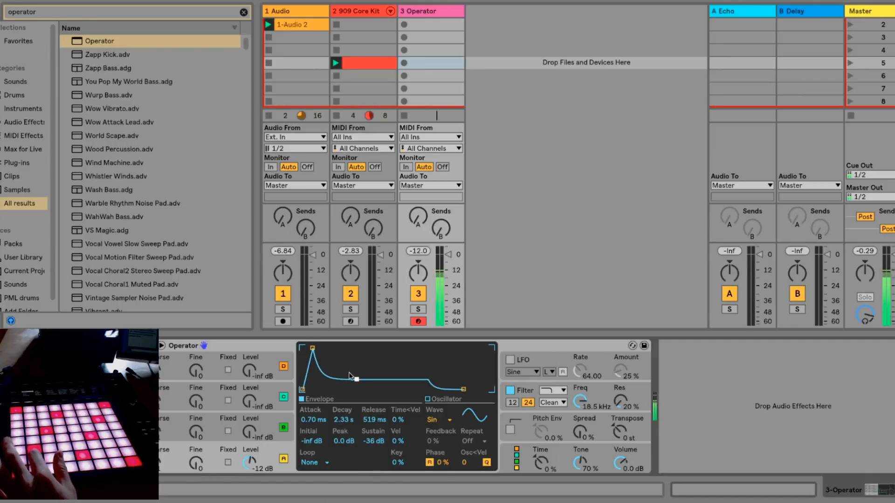
- Raise oscillator B's level and shape its envelope with 11.2 ms attack, 79.5 ms decay and -6.9 dB peak
left_click(268, 419)
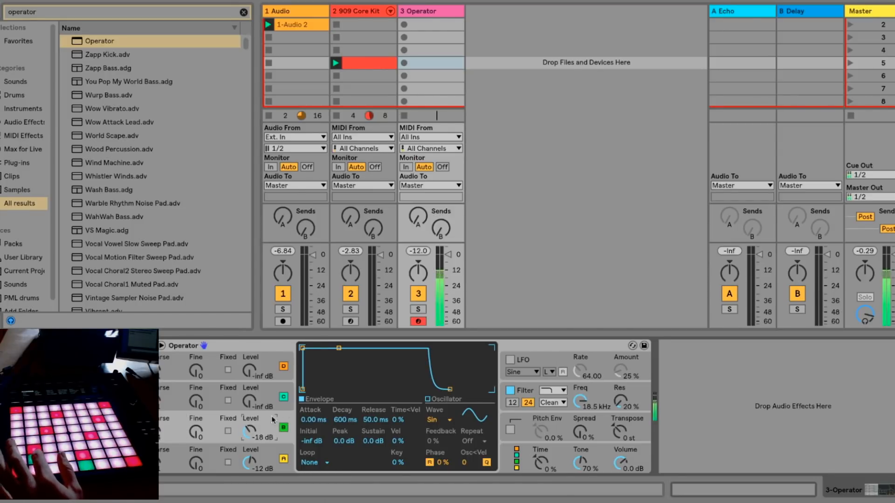
left_click_drag(339, 349, 335, 389)
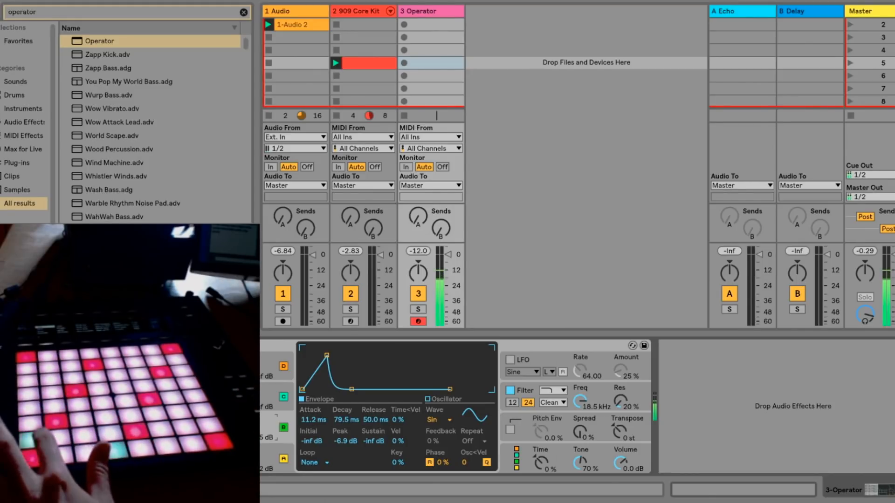
- Record a played part into the Operator track's first clip slot, and end recording so the clip plays back
left_click(402, 25)
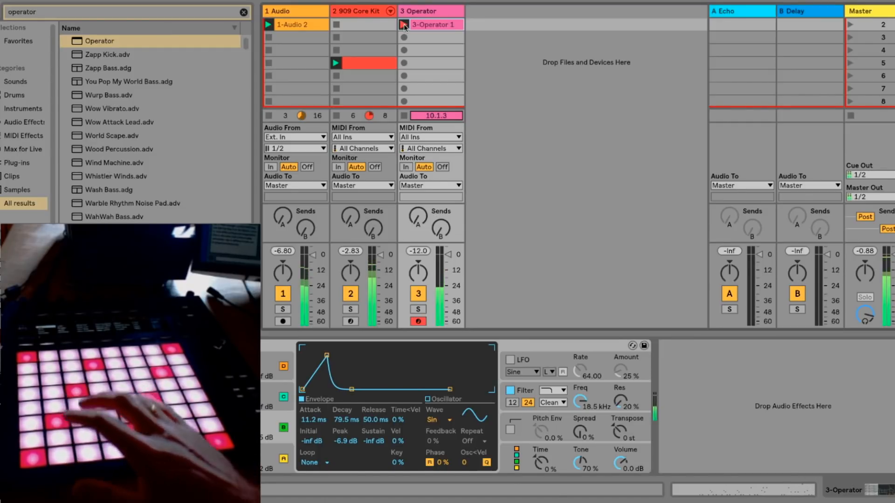
left_click(403, 25)
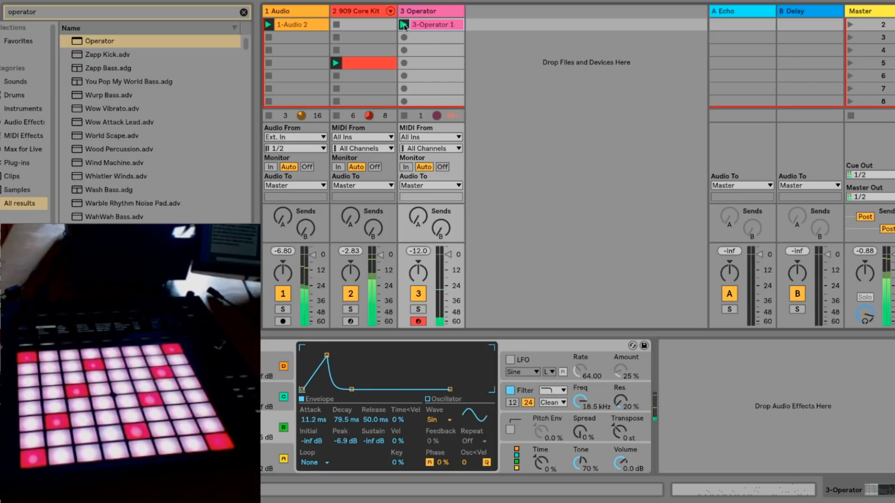
- Open the recorded Operator clip, fold its piano roll to the used notes, and set its loop from bar 3 to bar 5
left_click(422, 26)
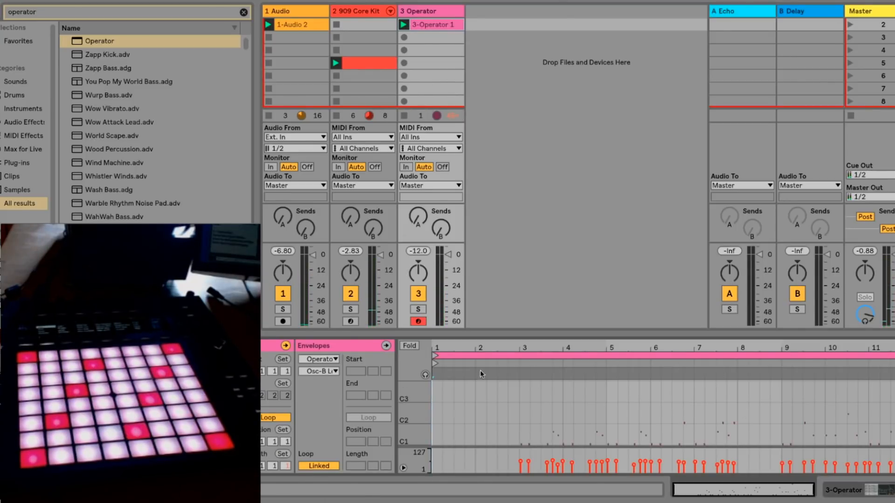
left_click(408, 346)
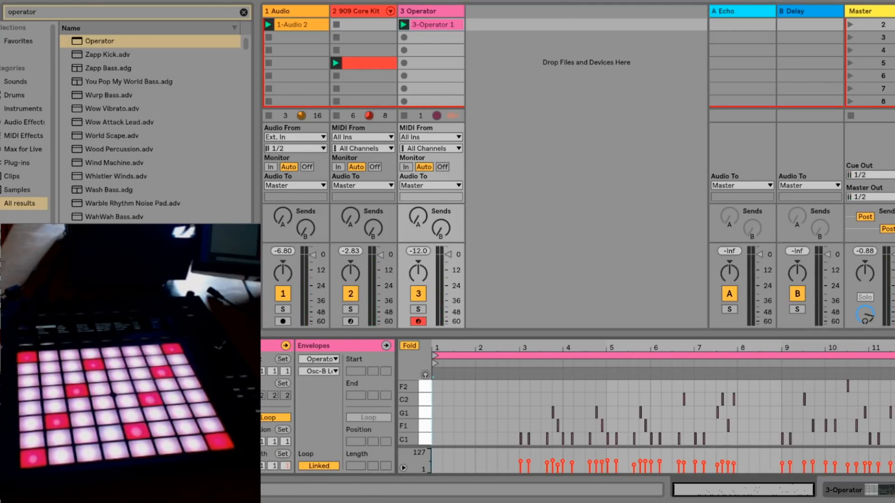
left_click_drag(893, 356, 601, 418)
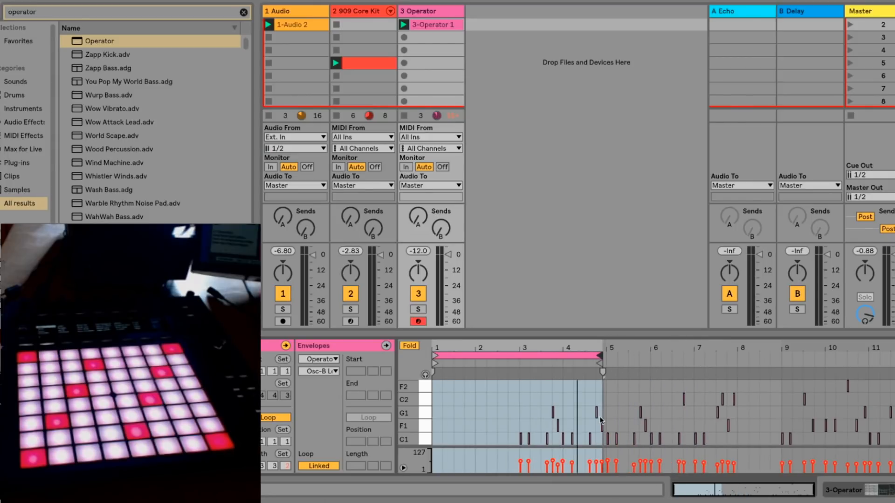
left_click_drag(599, 358, 605, 358)
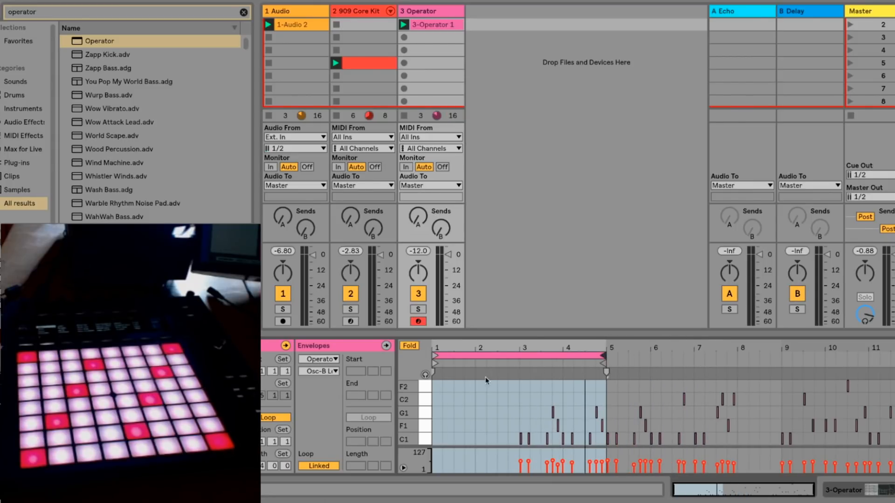
mouse_move(436, 358)
left_mouse_down()
mouse_move(553, 359)
mouse_move(509, 360)
mouse_move(522, 363)
left_mouse_up()
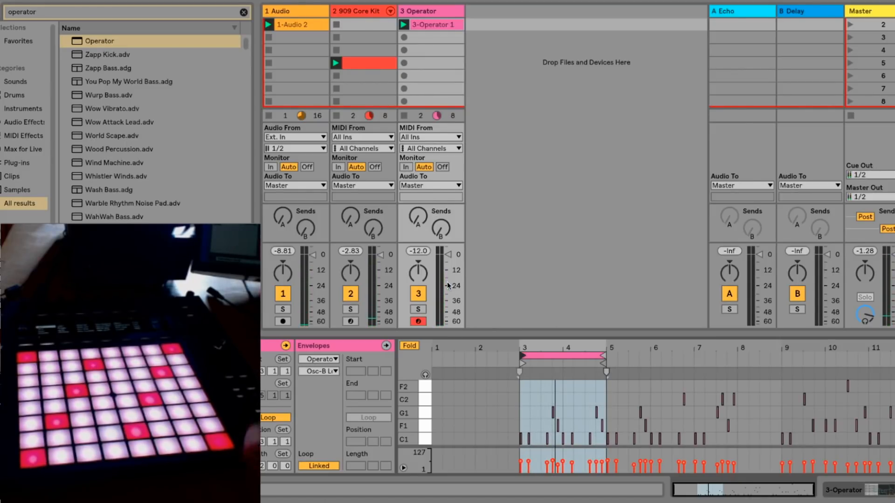
left_click(352, 217)
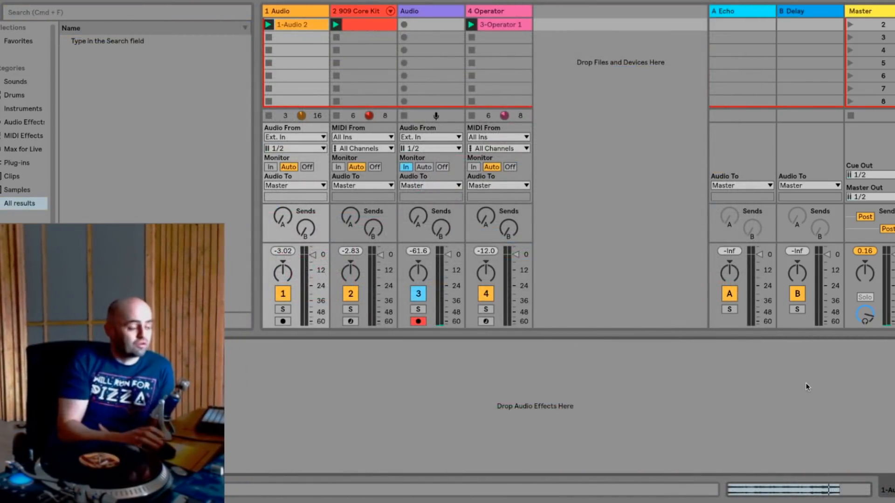
- Add EQ Eight to the first audio track, cutting lows below about 40 Hz and highs above about 5 kHz
left_click(148, 10)
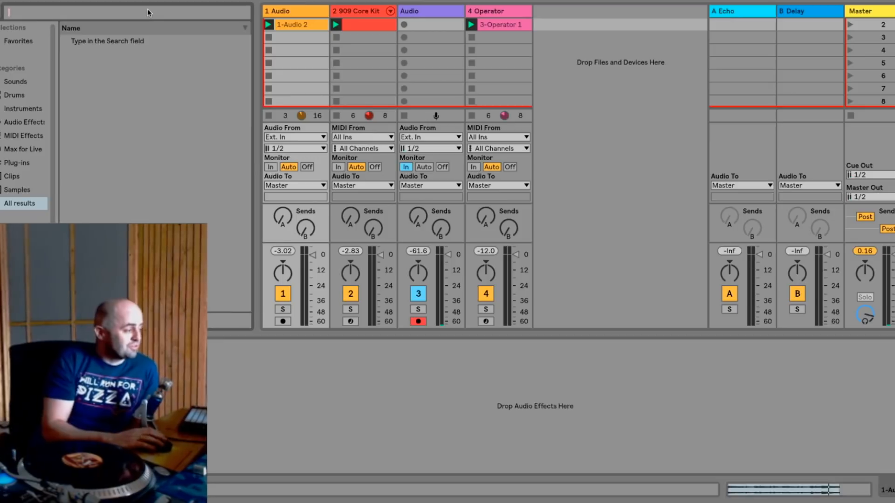
type("eq")
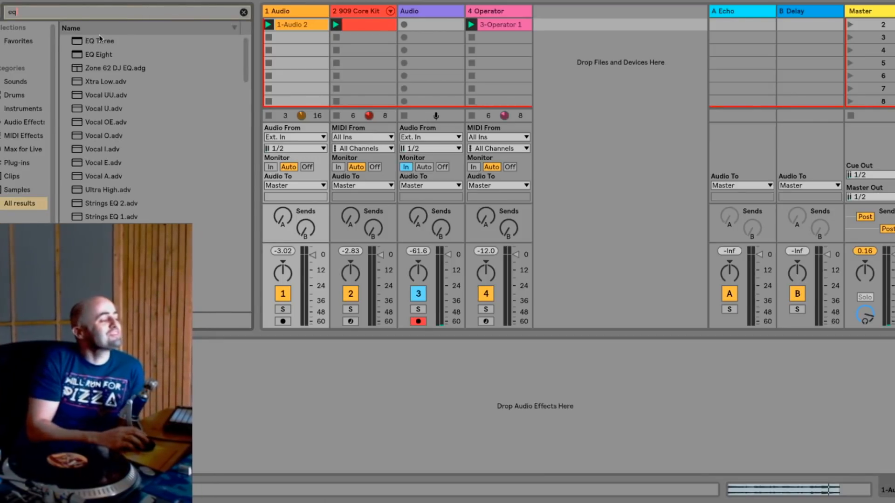
left_click_drag(90, 55, 275, 66)
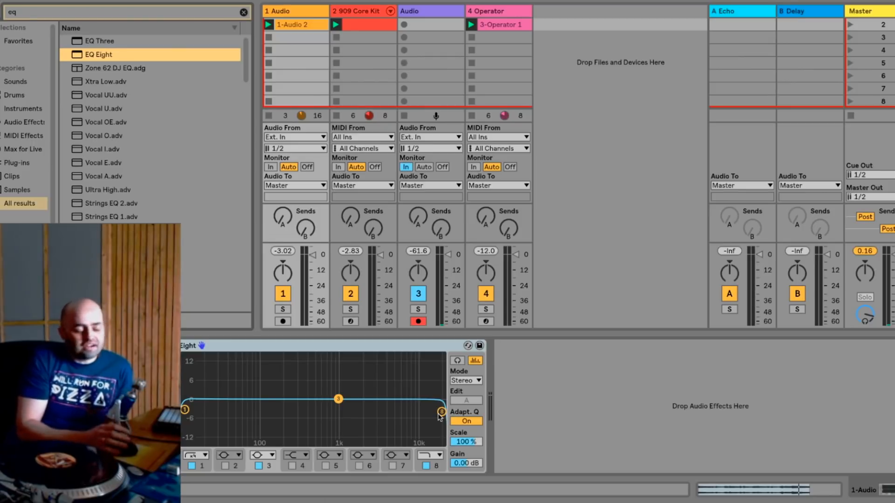
left_click_drag(439, 416, 395, 413)
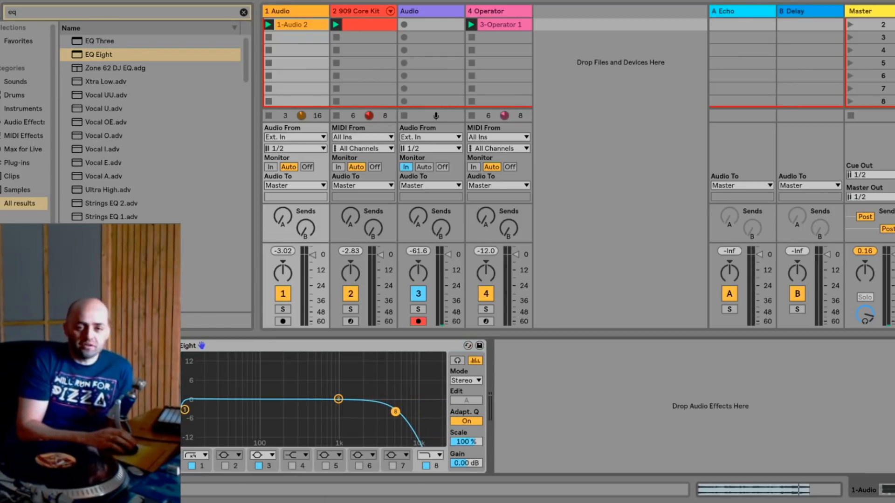
left_click_drag(185, 412, 242, 412)
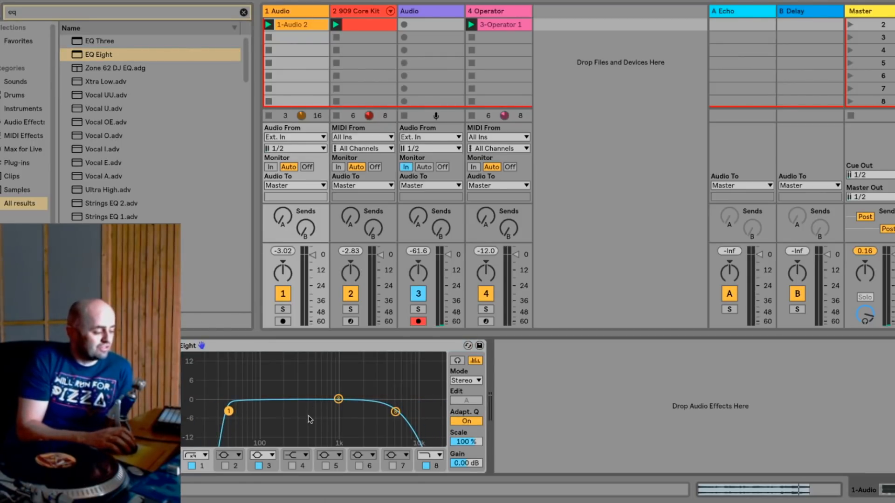
- During playback, tighten the EQ cuts to about 100 Hz and 3.4 kHz, swapping band 3 for a band 5 boost of about 3 dB near 400 Hz
key("space")
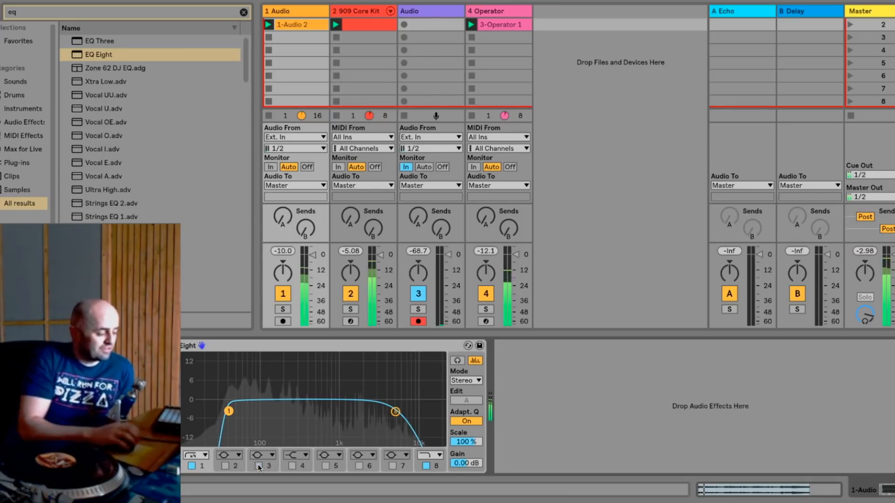
left_click_drag(250, 413, 258, 413)
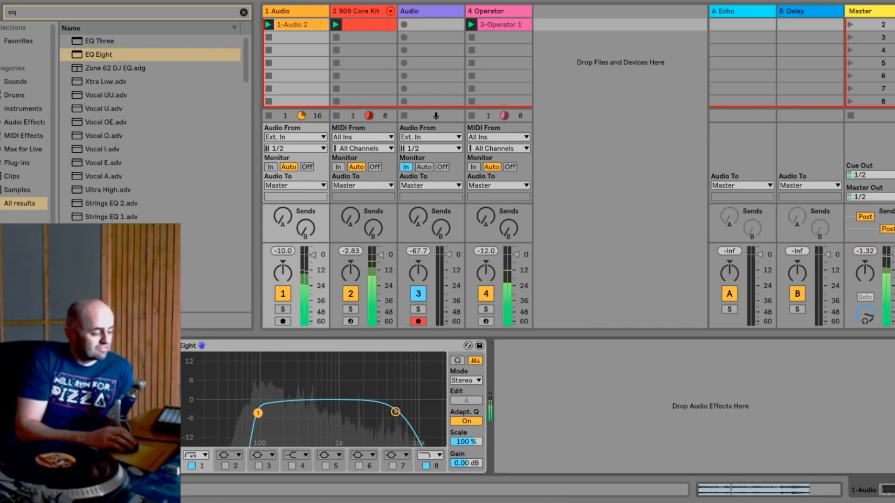
left_click_drag(395, 412, 383, 411)
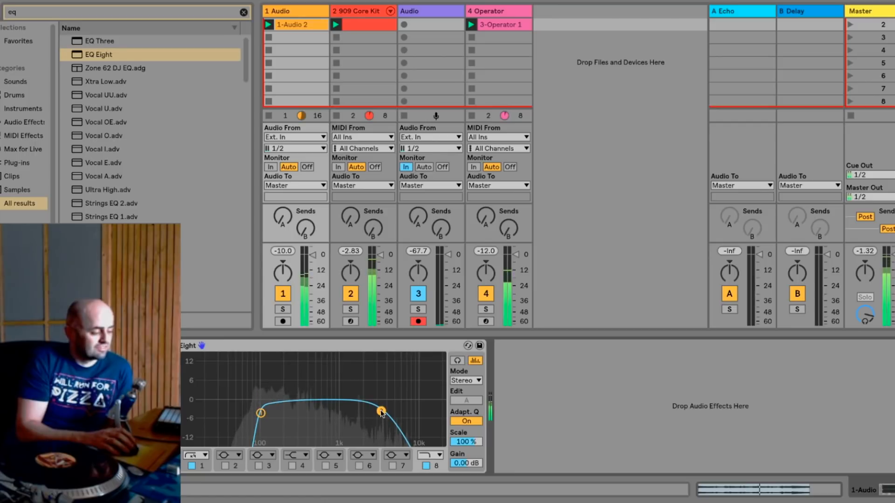
left_click(325, 465)
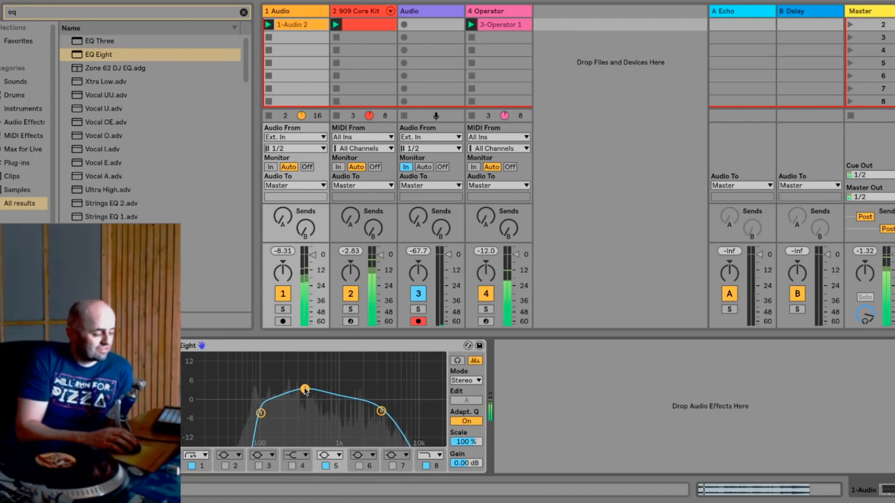
- Search the browser for "echo" and select the Echo effect in the results
left_click(108, 13)
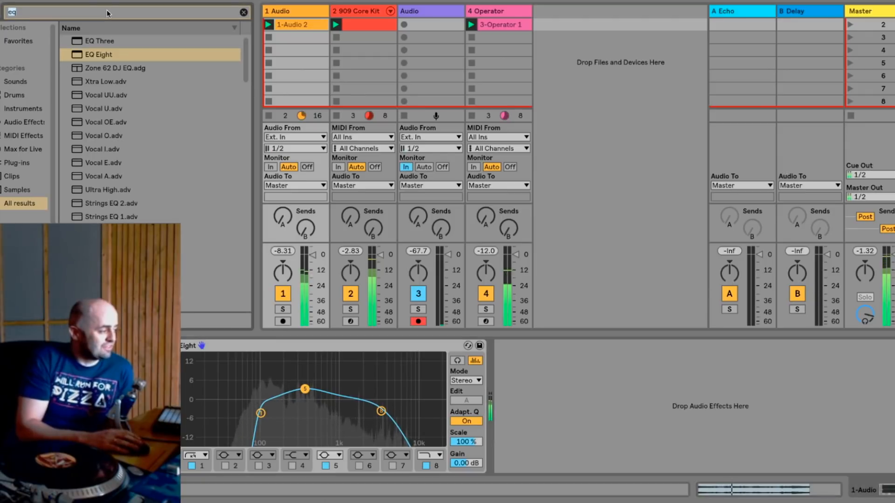
key("BackSpace")
type("ec")
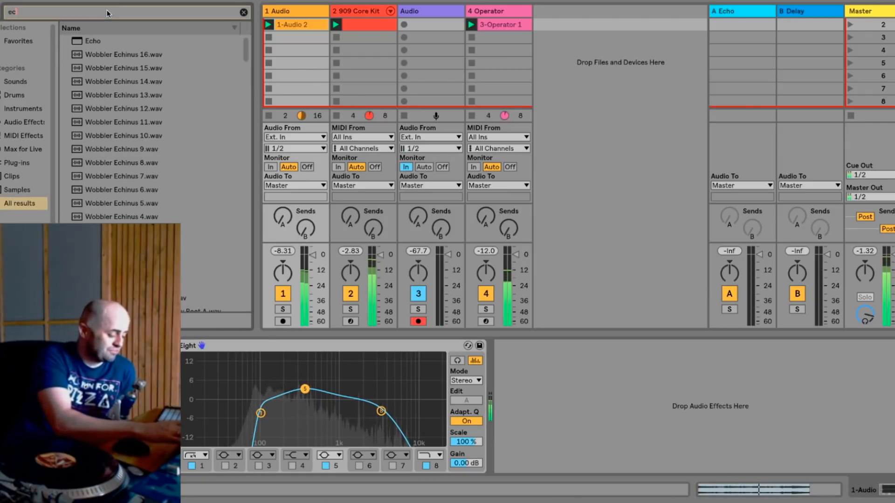
type("ho")
key("Down")
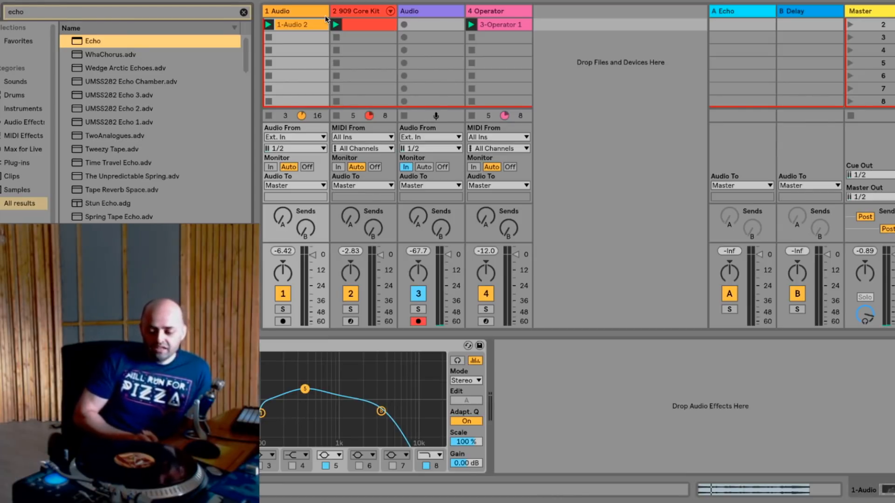
left_click(56, 0)
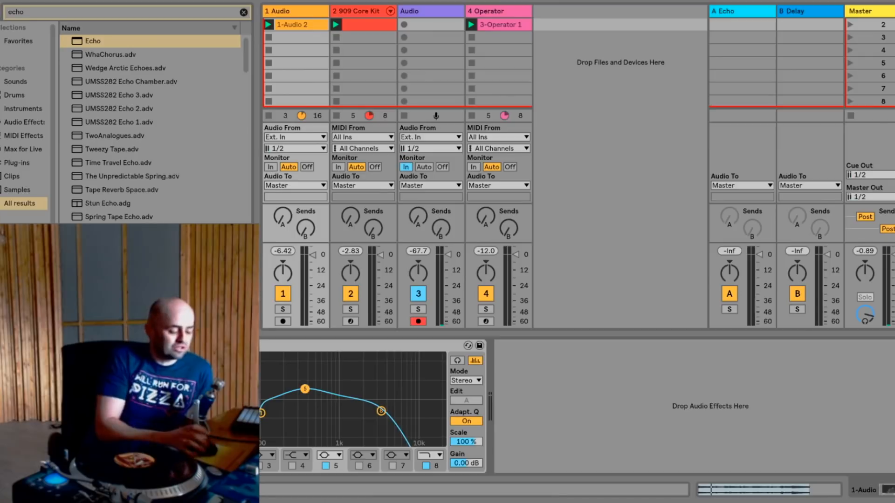
- Delete the 909 Core Kit and Operator tracks, and deactivate the first audio track
left_click(374, 11)
key("Delete")
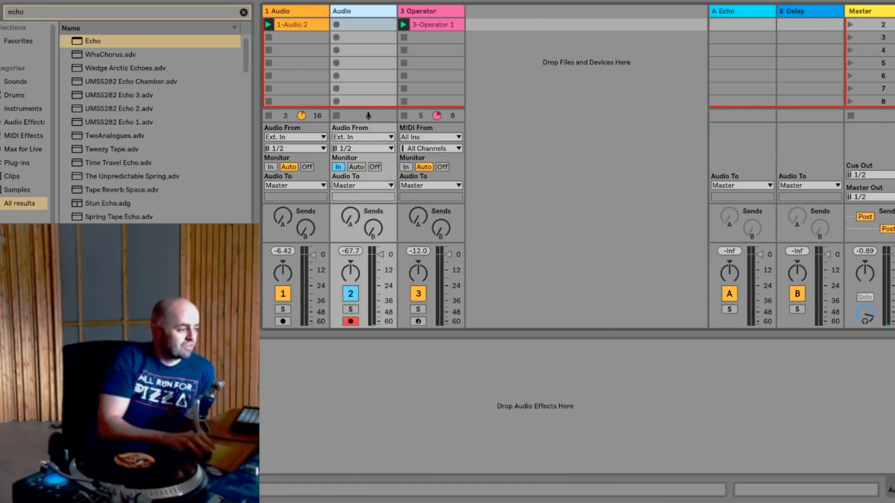
left_click(413, 12)
key("Delete")
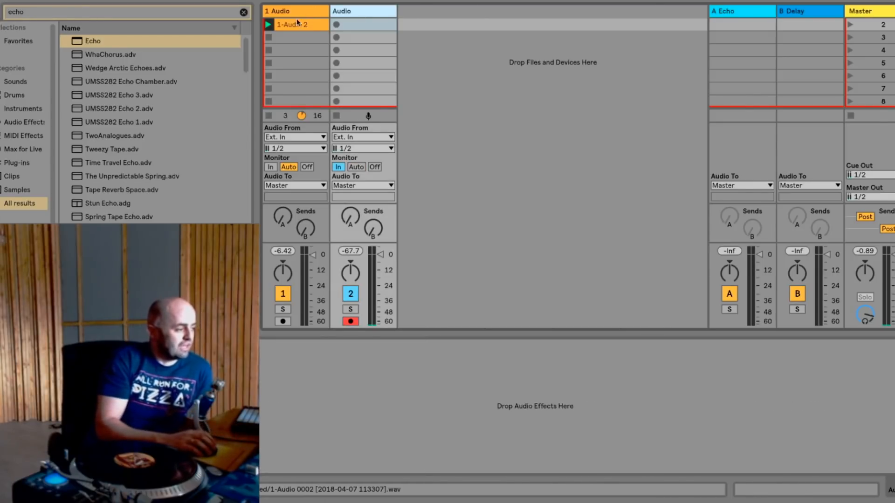
left_click(288, 294)
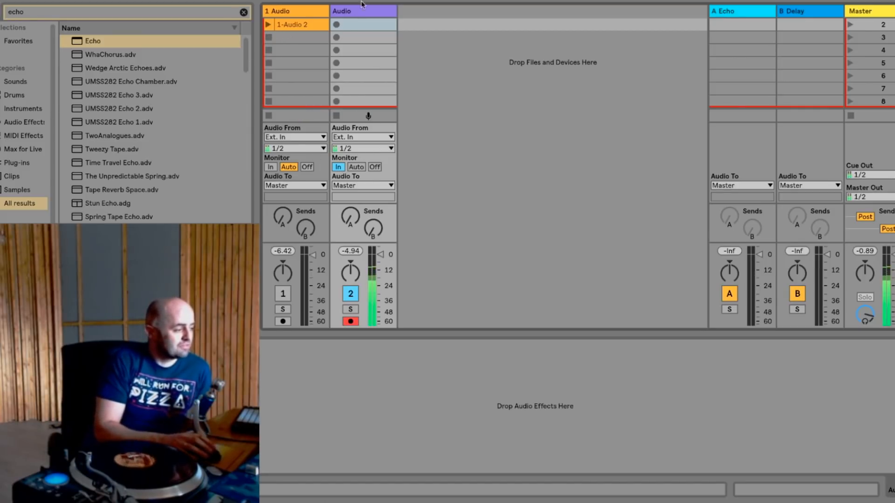
- Record the turntable drum break into the second audio track's first clip slot, end recording, and open the recorded clip
left_click(336, 24)
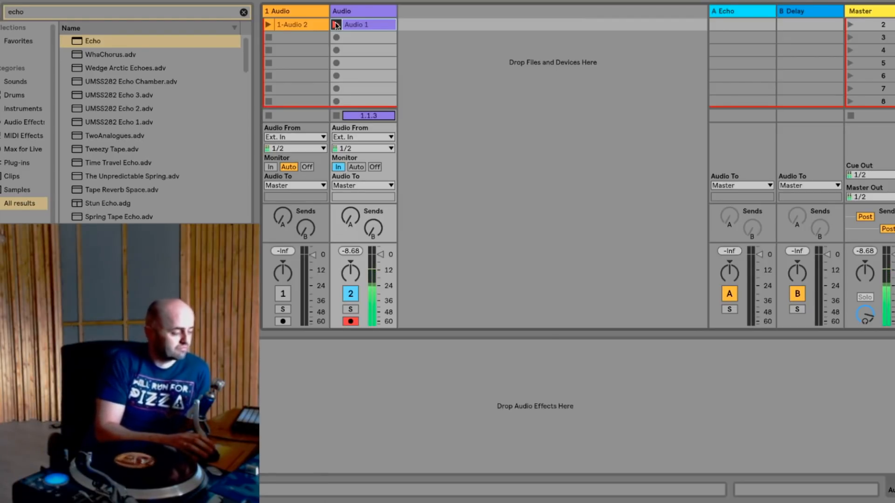
left_click(336, 24)
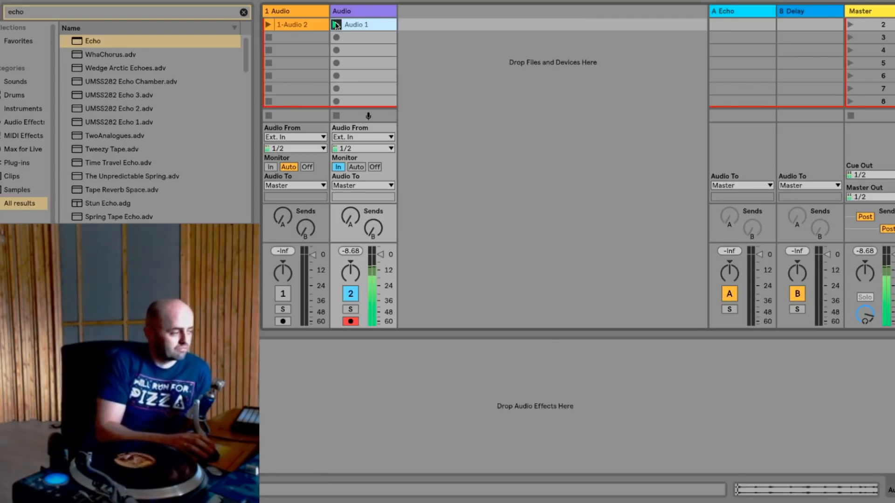
double_click(358, 26)
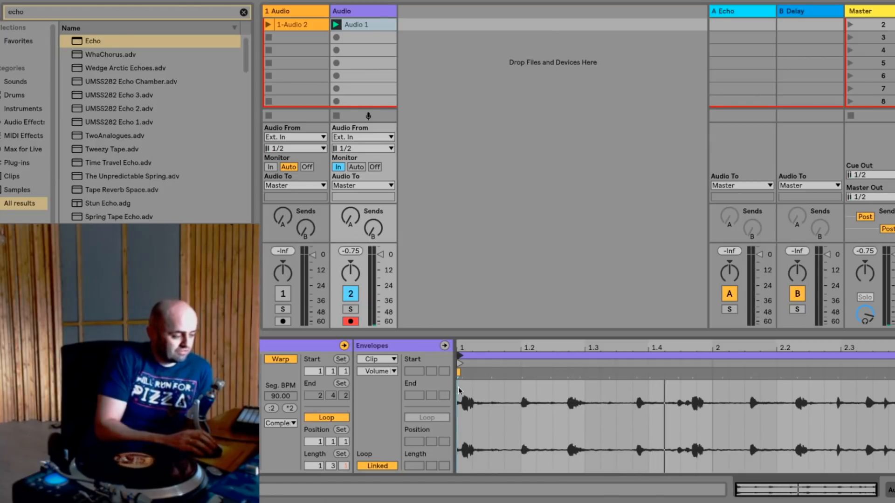
- Place a warp marker at the recorded clip's first drum hit, and set the track's monitoring to Auto
left_click_drag(462, 345, 462, 386)
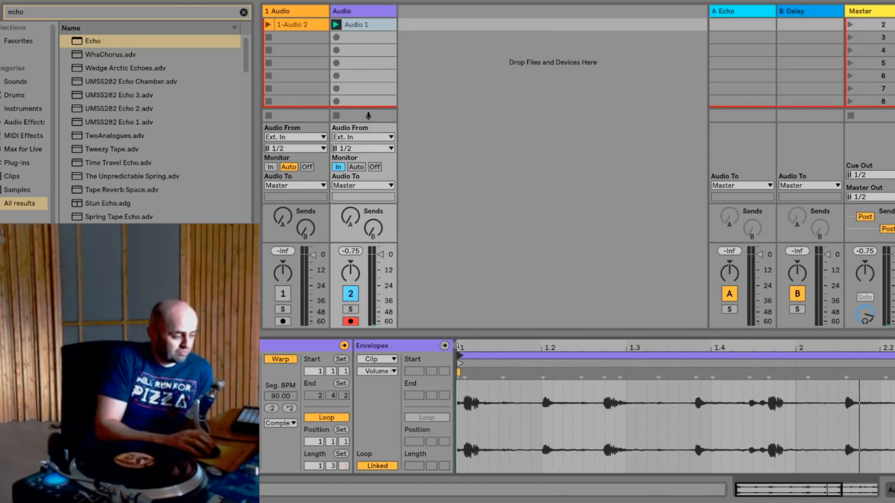
double_click(465, 375)
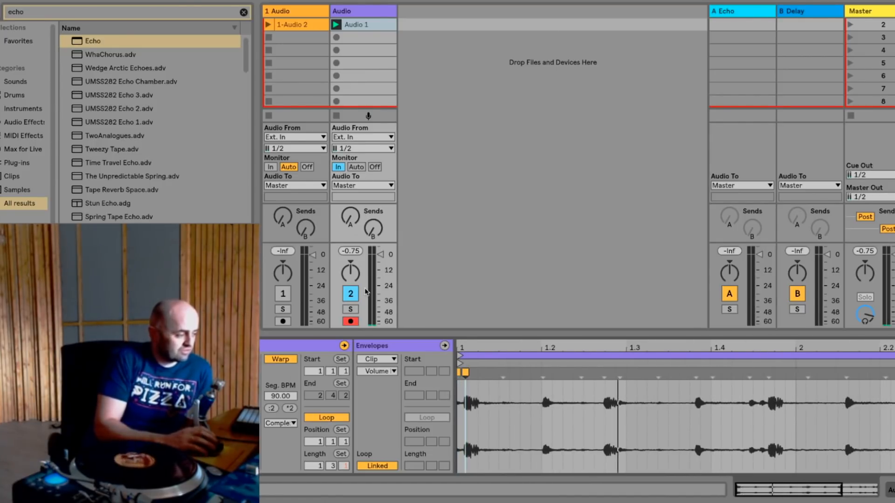
left_click(356, 167)
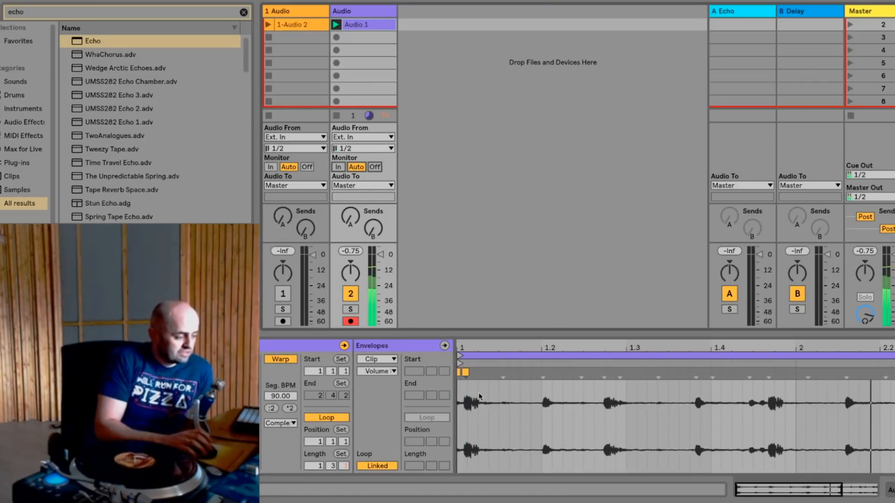
- Set the recorded clip's 1.1.1 at its first drum transient, and move the loop start to that point
left_click_drag(466, 347, 468, 387)
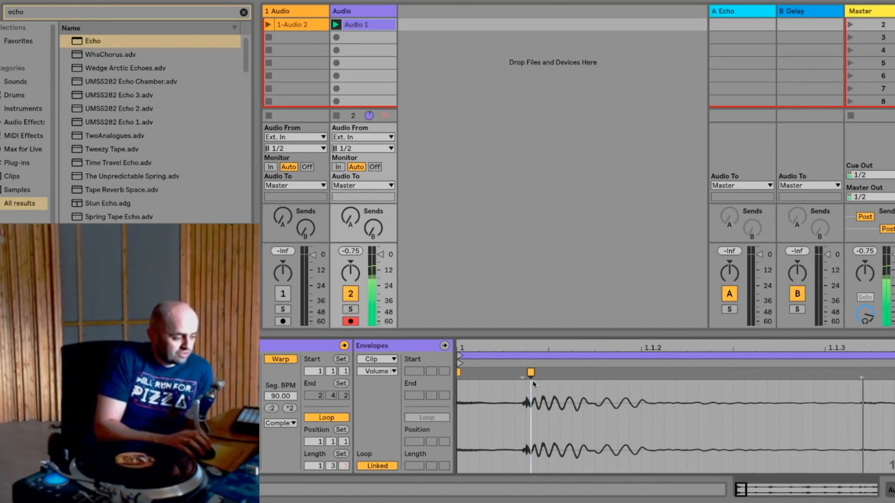
right_click(522, 372)
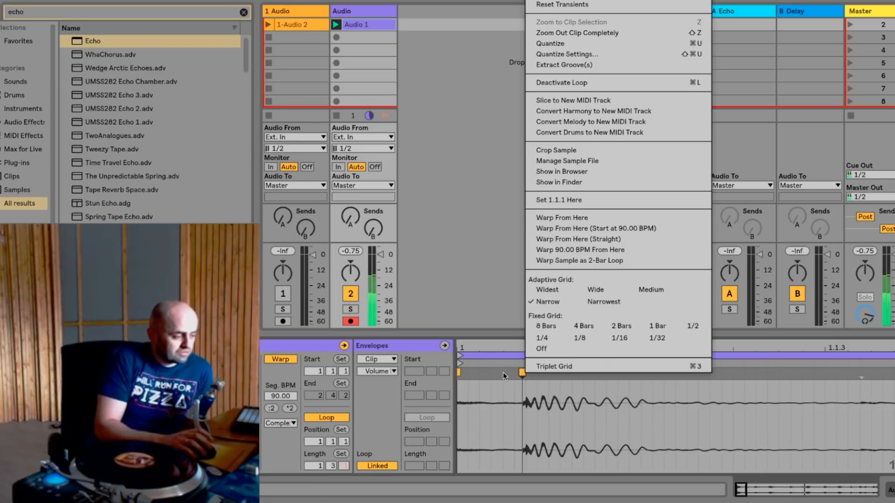
left_click(565, 200)
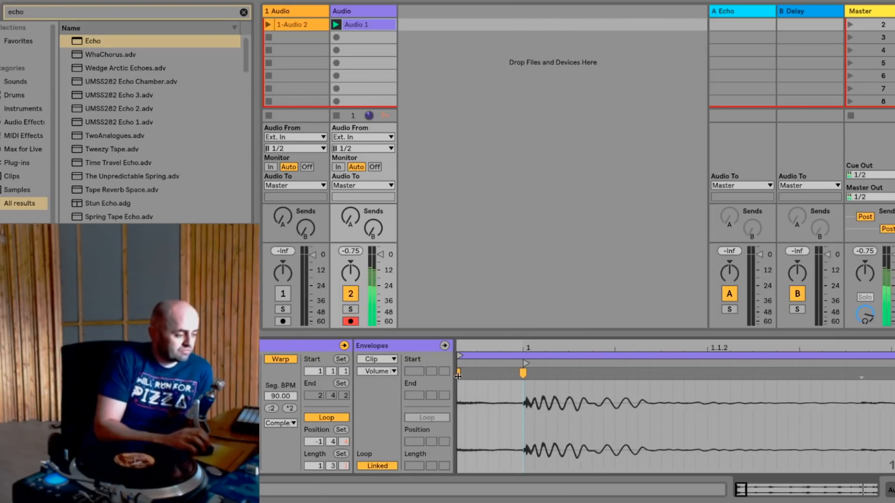
left_click_drag(460, 356, 530, 303)
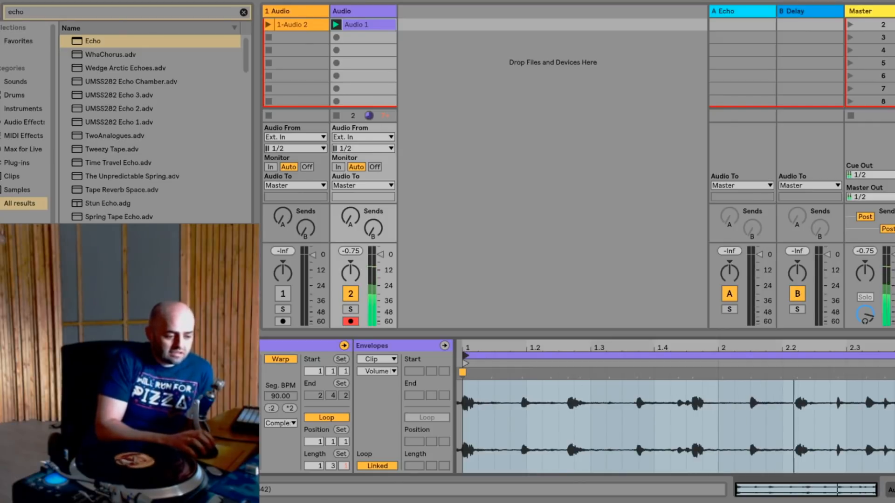
- Warp the downbeat near the end of the recorded clip onto bar 3, and extend the loop to two bars
left_click_drag(890, 349, 890, 397)
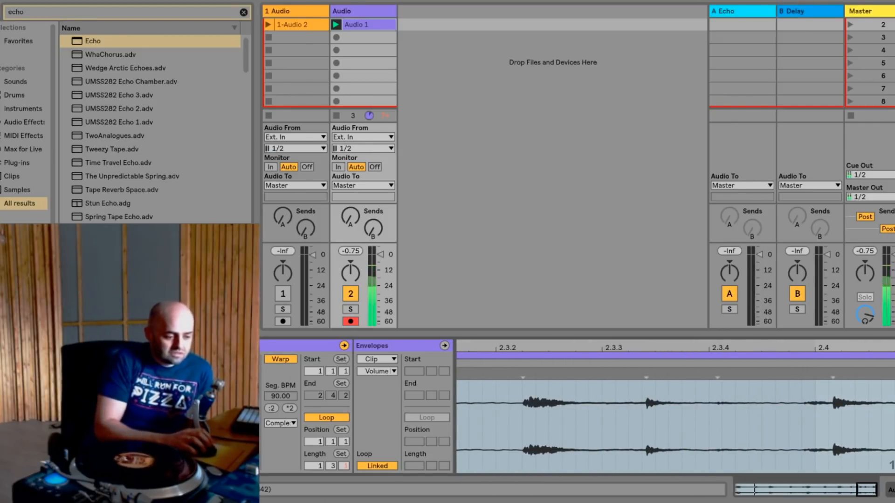
left_click(889, 396)
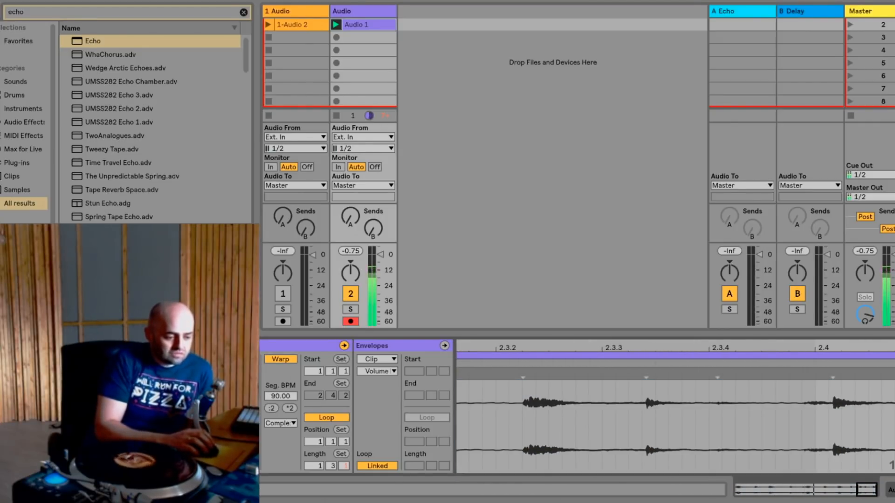
mouse_move(890, 349)
left_mouse_down()
mouse_move(892, 372)
mouse_move(891, 294)
left_mouse_up()
left_click(893, 396)
double_click(888, 375)
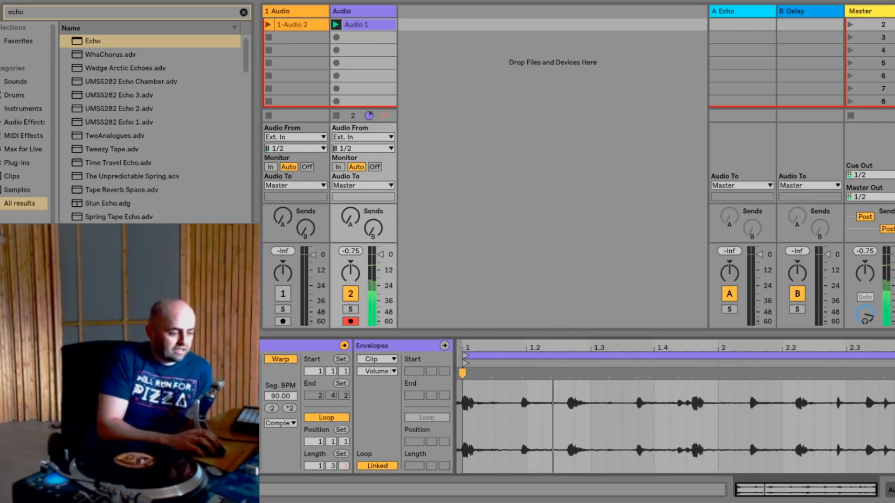
left_click_drag(892, 374, 891, 373)
left_click_drag(888, 355, 892, 356)
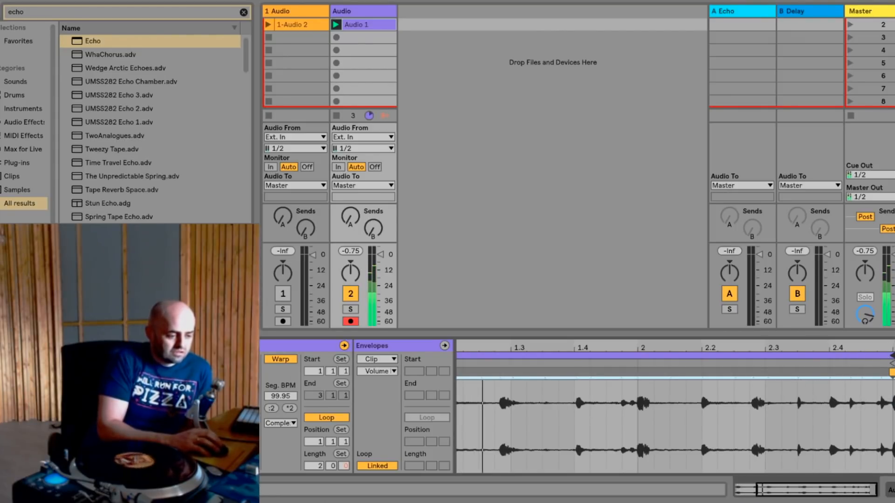
- Check the loop end against the bar 3 transient, and pin the clip's bar 2 downbeat with a warp marker
left_click_drag(889, 394, 882, 433)
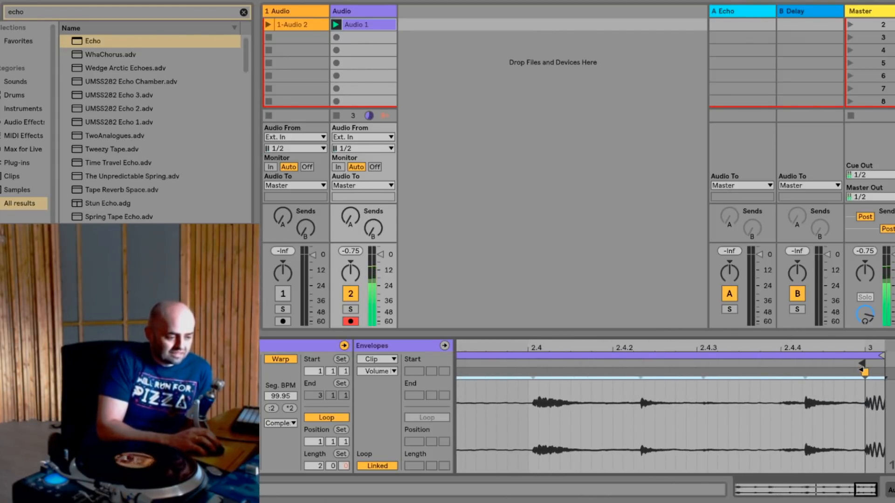
mouse_move(878, 356)
left_mouse_down()
mouse_move(862, 357)
mouse_move(862, 298)
left_mouse_up()
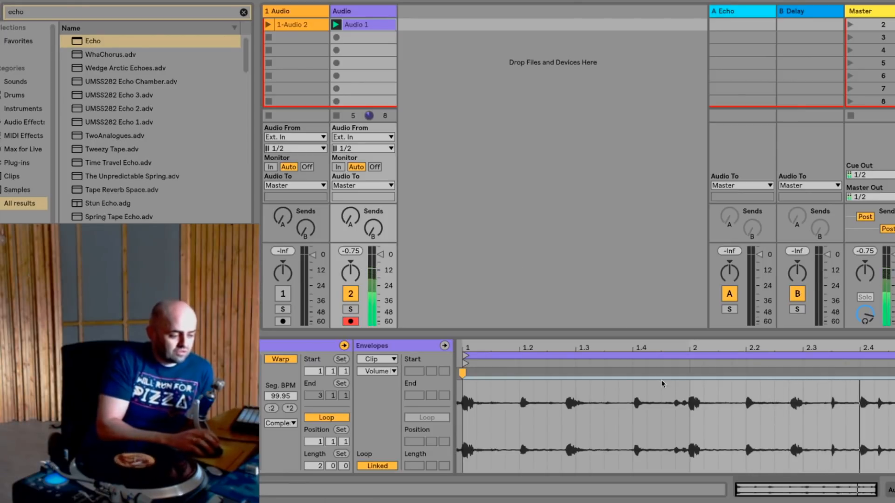
double_click(690, 380)
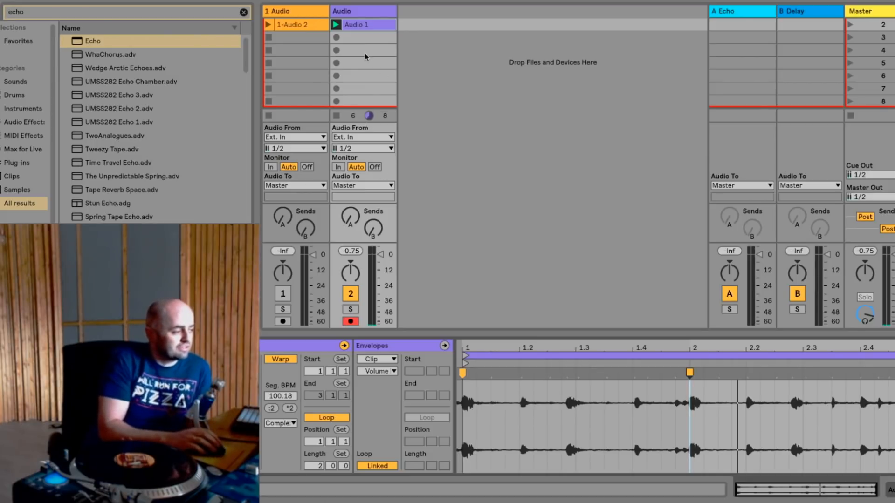
- Slice the warped drum break to a new MIDI track, one slice per 1/8 Note with the Built-in preset
right_click(361, 26)
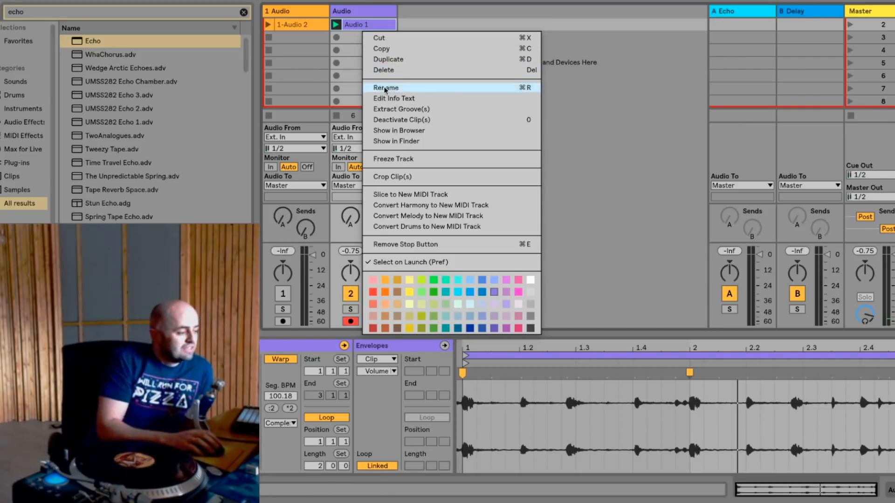
left_click(403, 194)
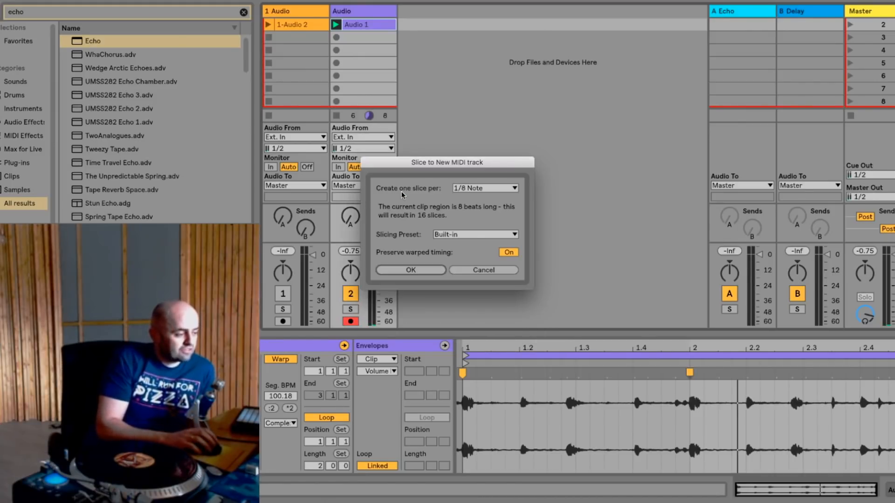
left_click_drag(444, 168, 526, 133)
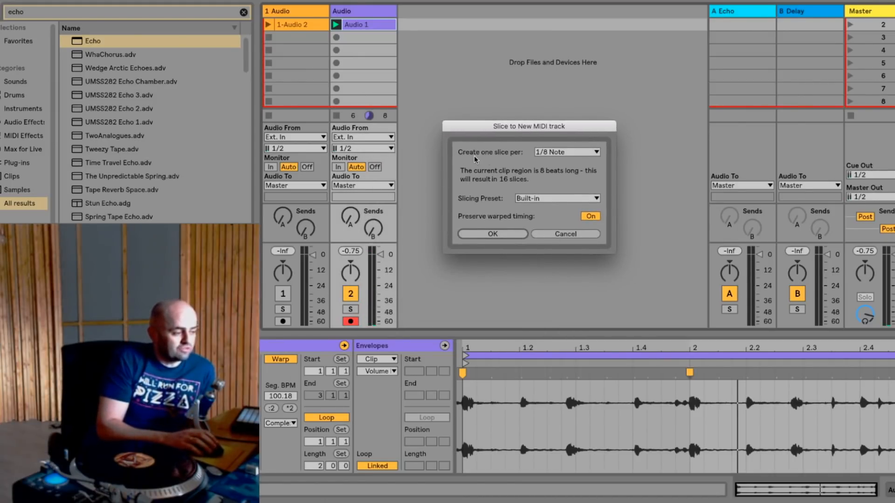
left_click(553, 152)
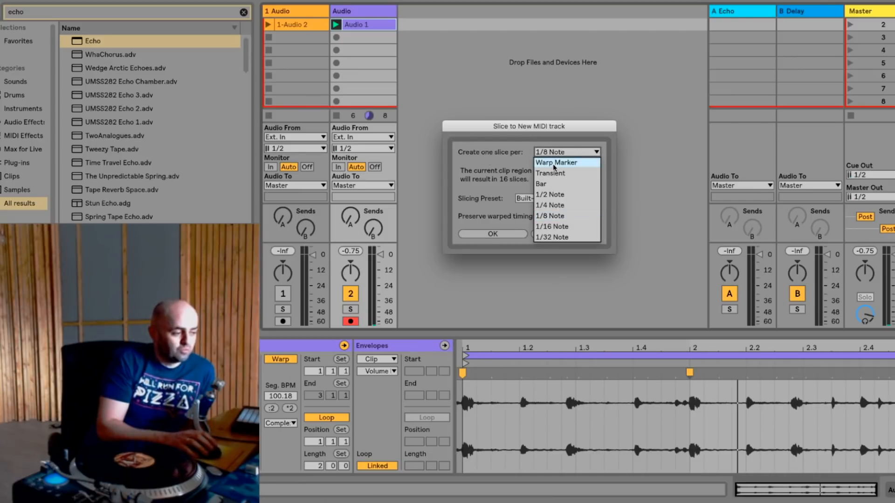
left_click(550, 216)
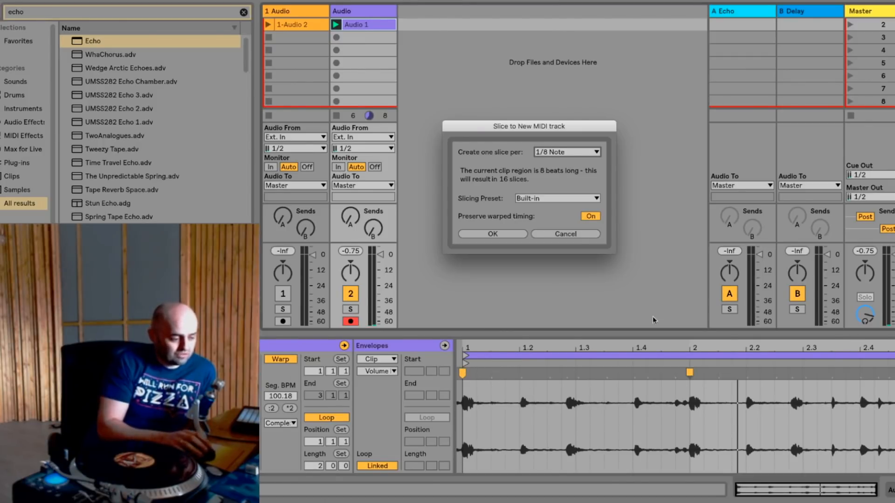
left_click(533, 199)
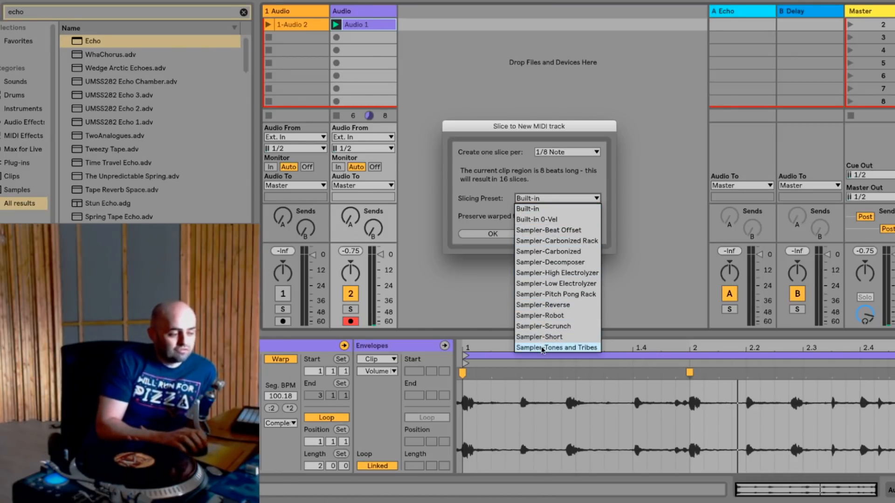
left_click(537, 210)
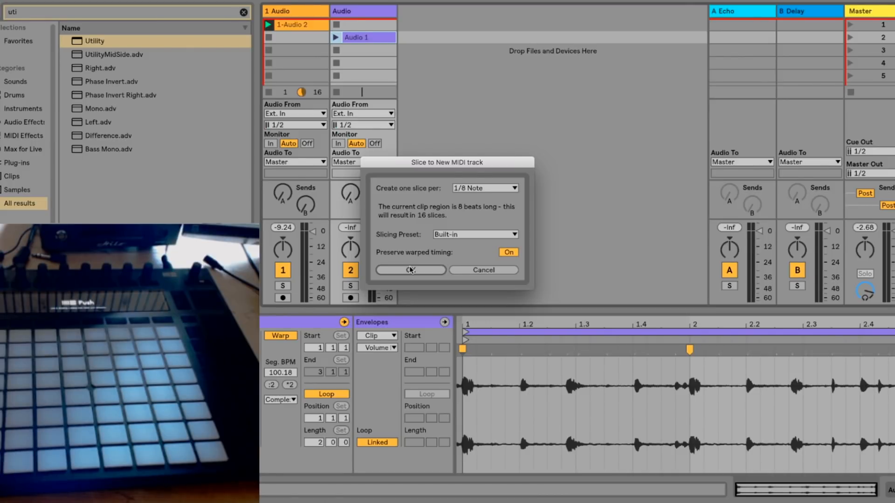
left_click(410, 270)
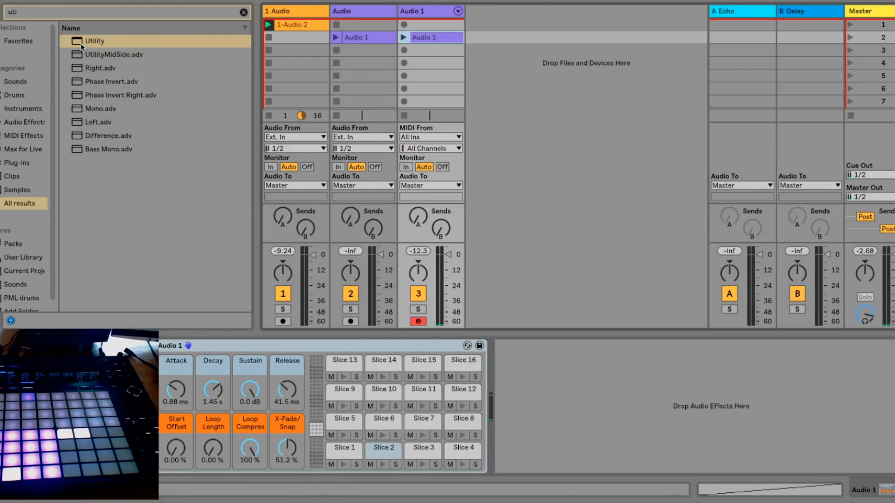
- Add a Utility after the sliced drum rack with its gain set to 8 dB, and select the rack
left_click_drag(81, 46, 508, 362)
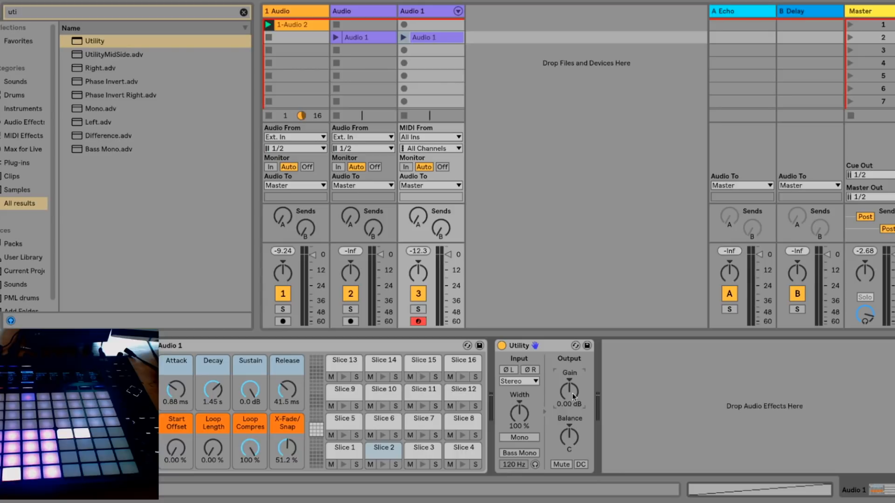
type("8")
key("Return")
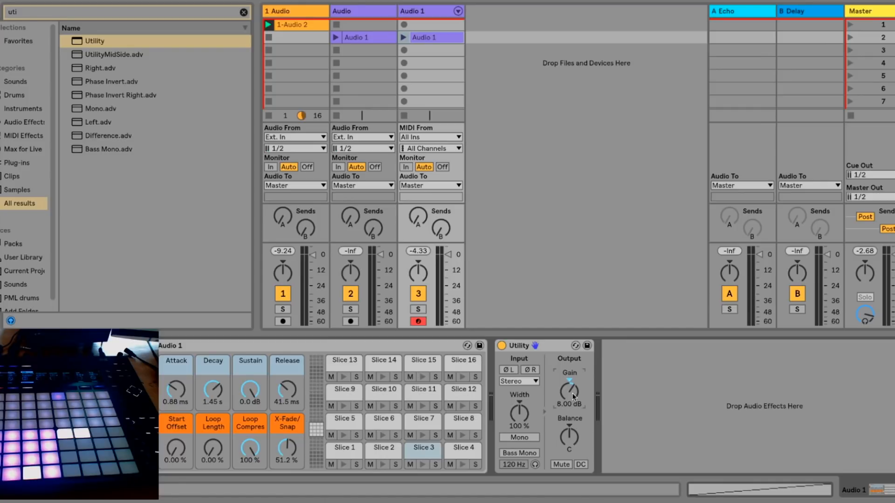
left_click(309, 344)
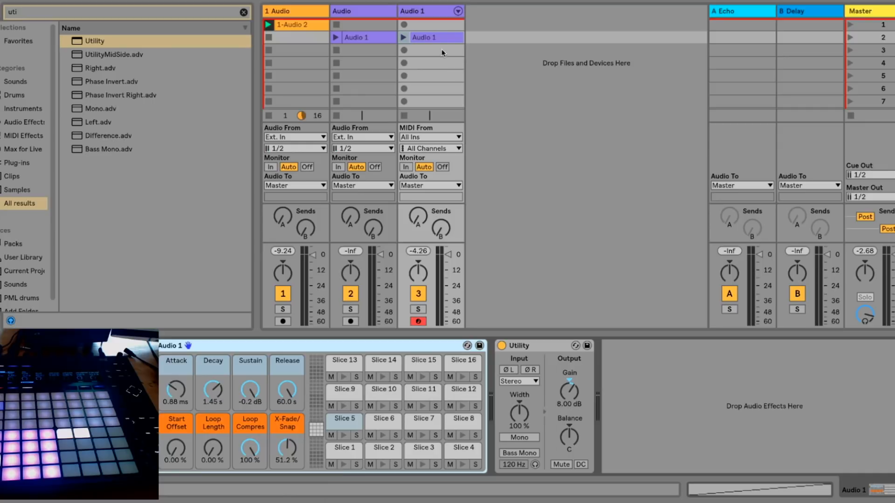
- Delete the clip generated on the sliced MIDI track, and record a played pattern in the track's first slot
key("Delete")
left_click(429, 15)
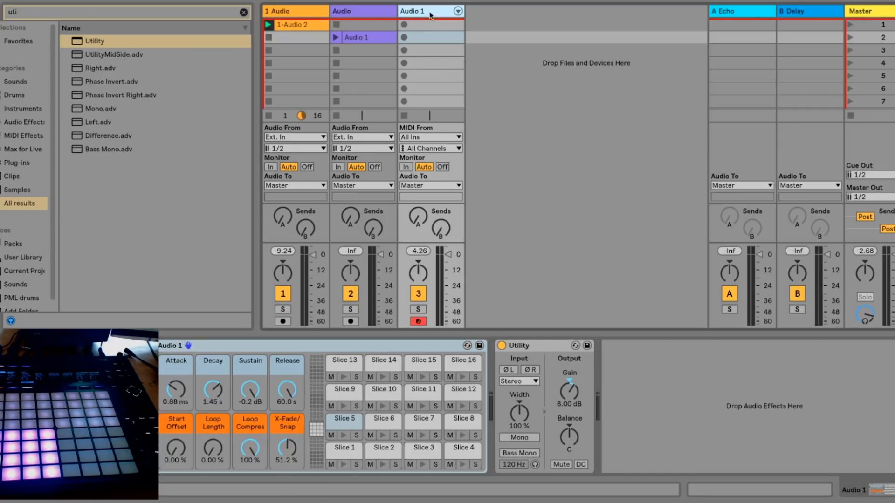
left_click(404, 24)
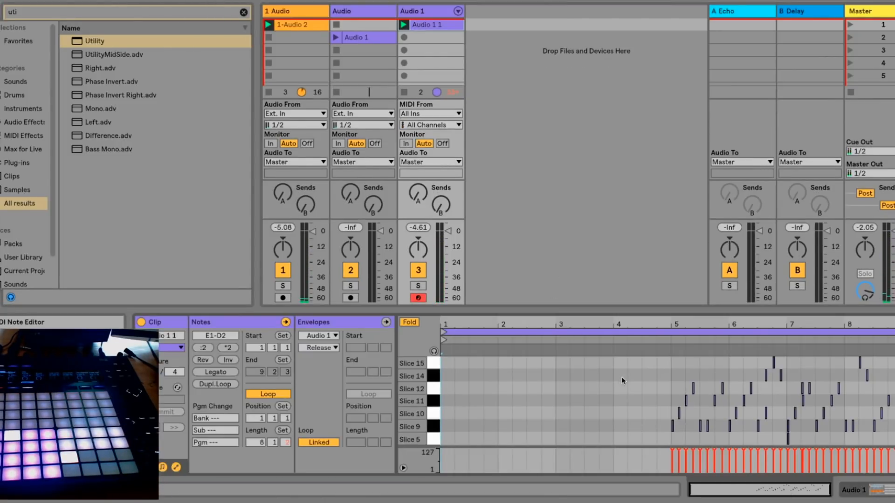
- Loop the recorded MIDI clip from the first notes at bar 5, with a loop length of exactly four bars
left_click_drag(668, 359, 893, 446)
key("ctrl+l")
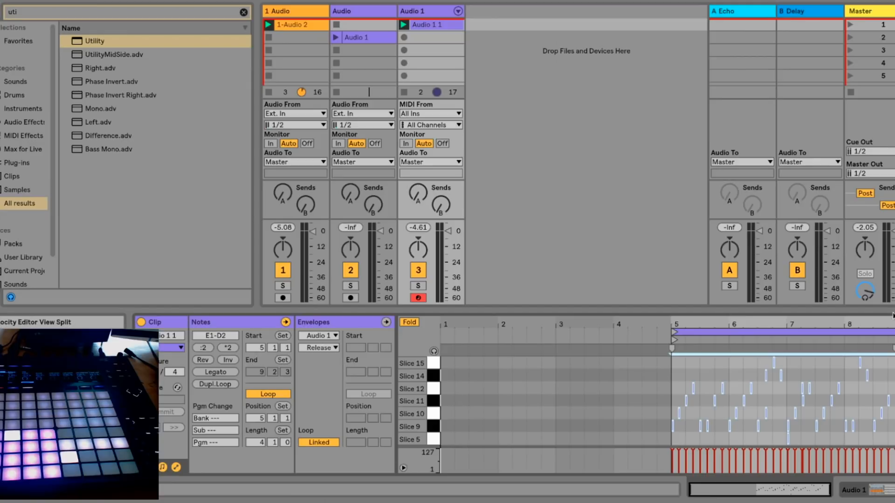
mouse_move(893, 321)
left_mouse_down()
mouse_move(893, 358)
mouse_move(893, 321)
mouse_move(891, 332)
left_mouse_up()
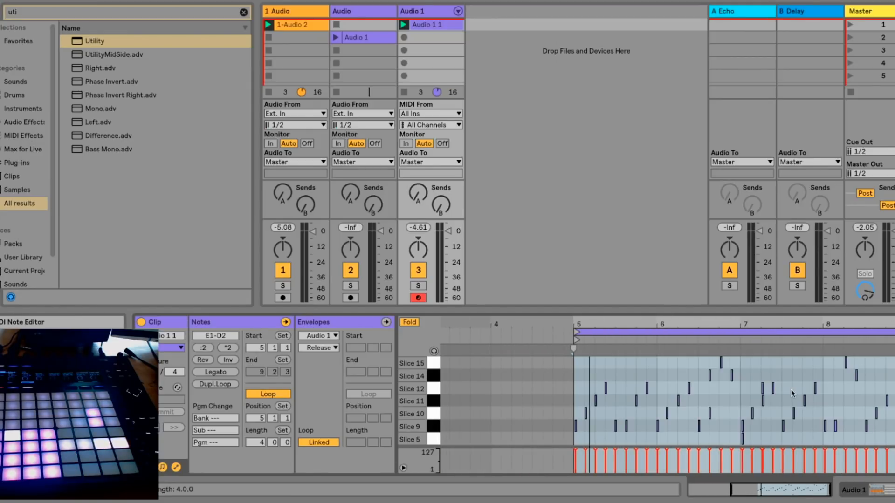
- Quantize all notes in the recorded MIDI clip, and set 1.1.1 at the loop start
key("ctrl+a")
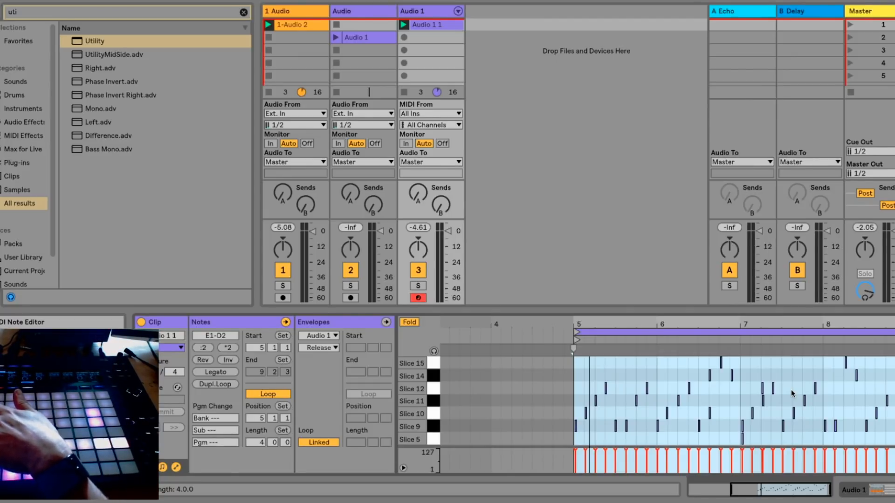
key("ctrl+u")
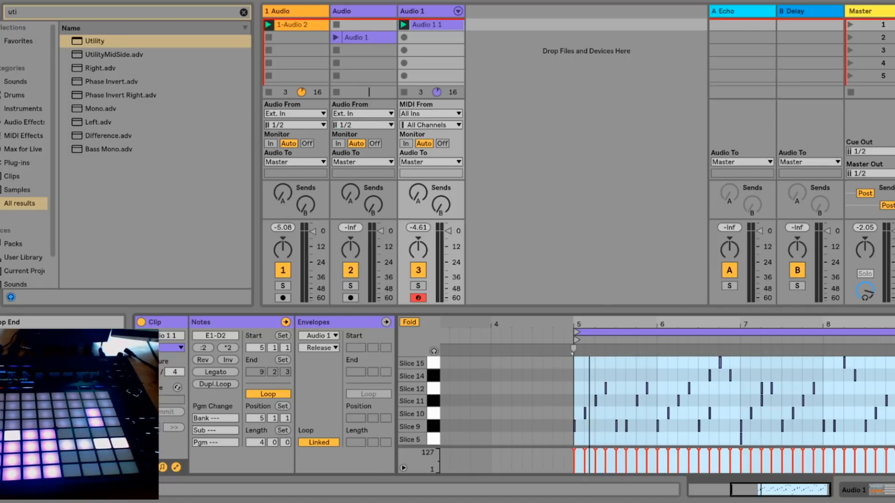
right_click(574, 350)
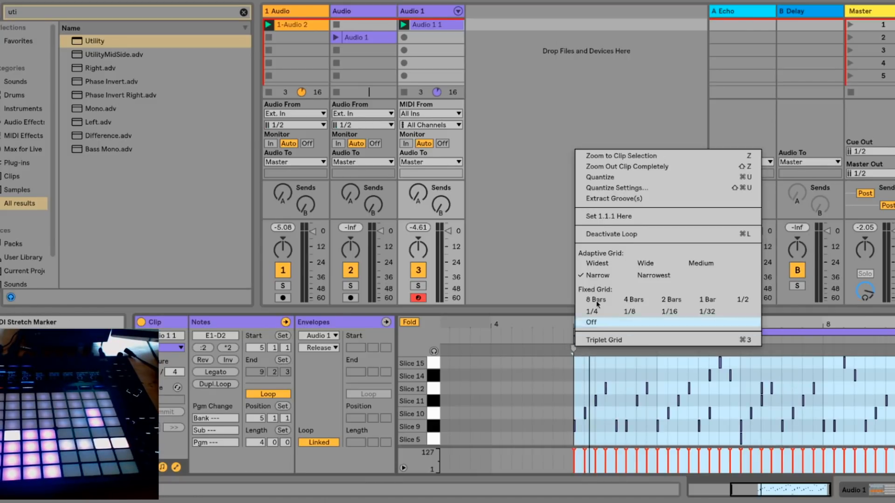
left_click(619, 216)
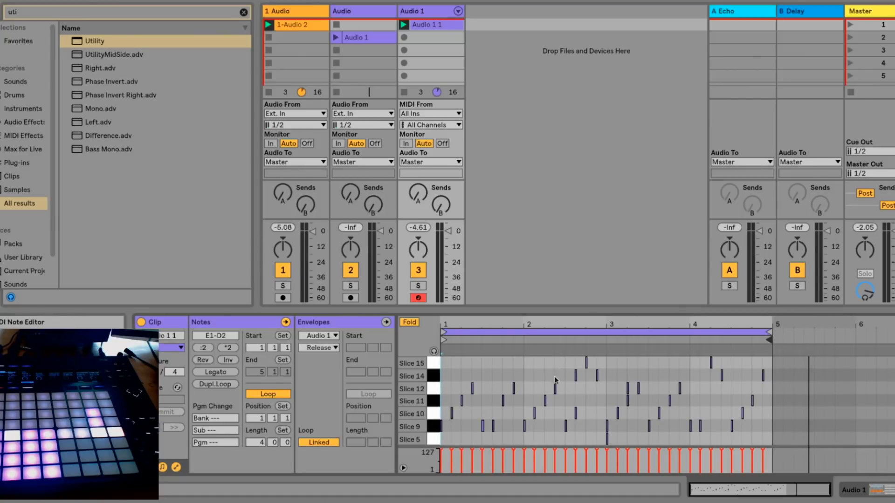
- Play the beat and delete the extra Slice 5 note at bar 3
key("space")
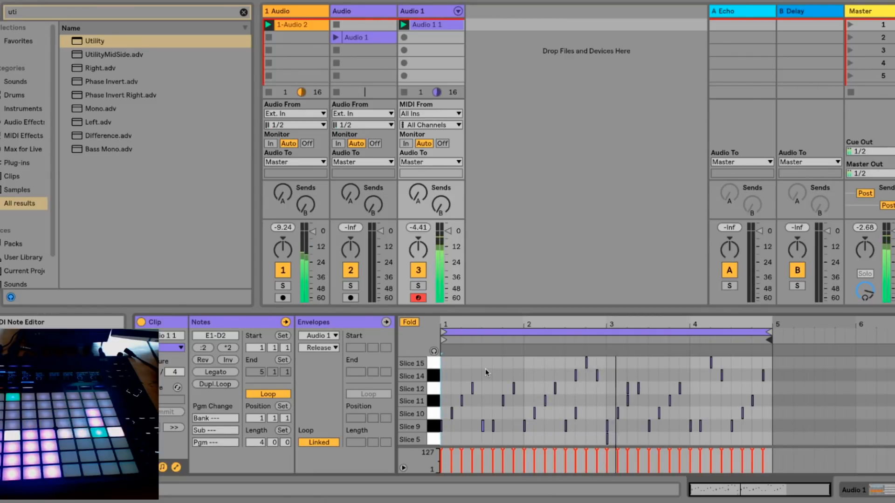
left_click_drag(615, 441, 598, 440)
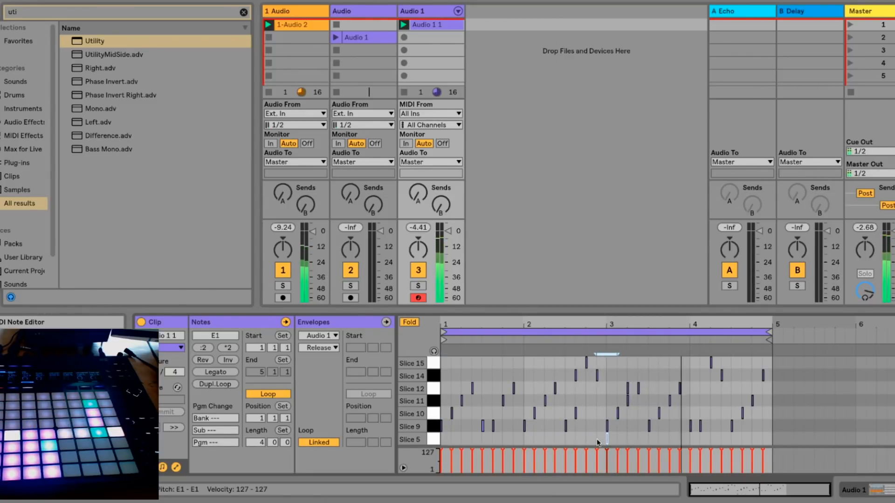
key("Delete")
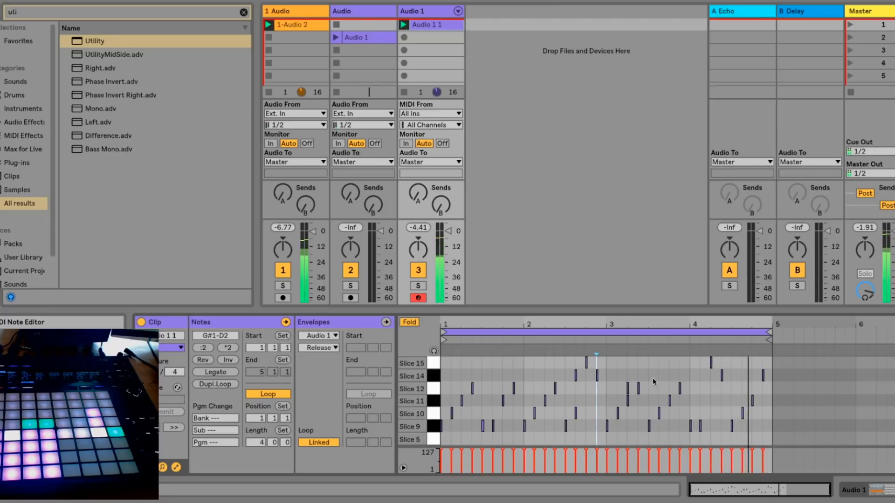
- Try the beat without the Slice 11 note shortly after bar 3, and put the note back
left_click(627, 400)
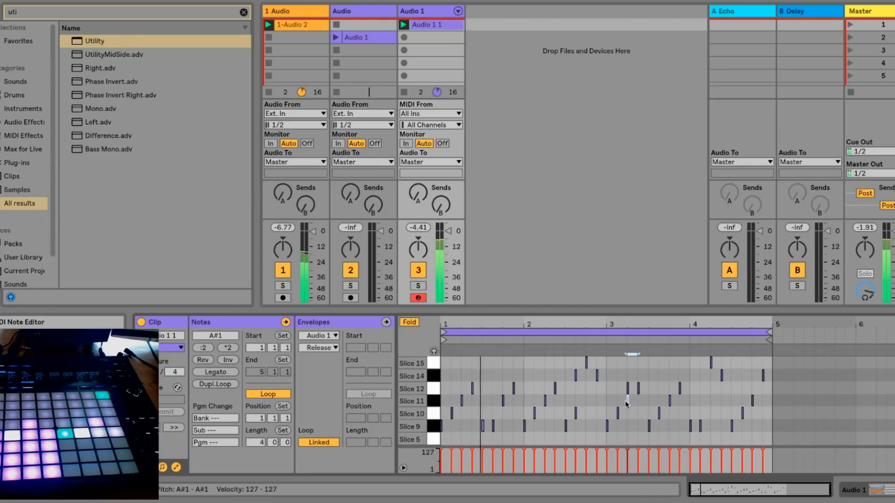
key("Delete")
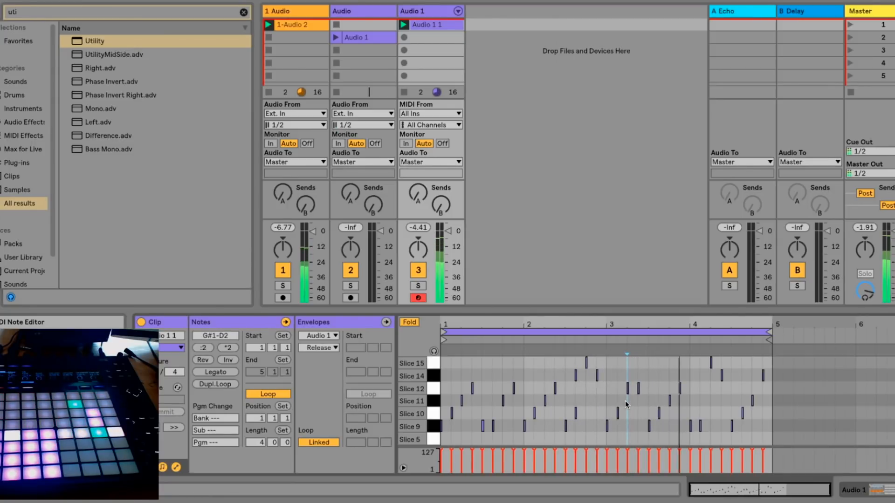
double_click(625, 401)
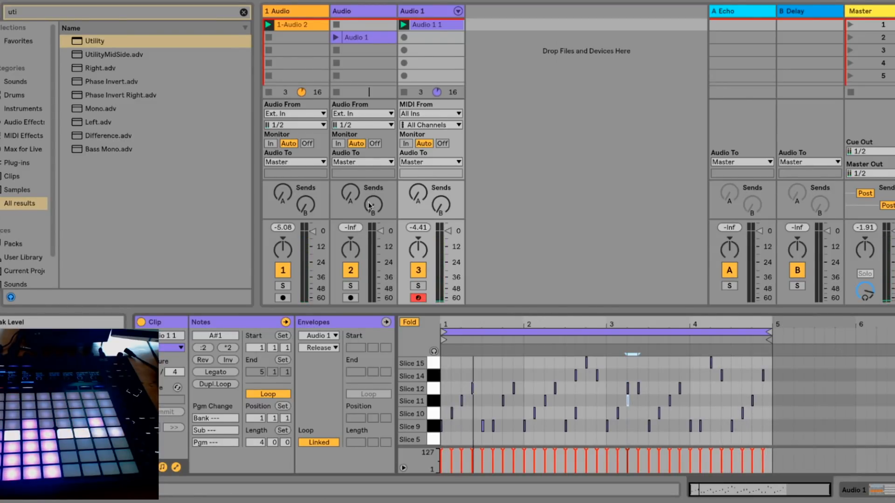
- Search the browser for "lounge" and load Lounge Lizard EP-4 onto a new MIDI track
left_click(123, 16)
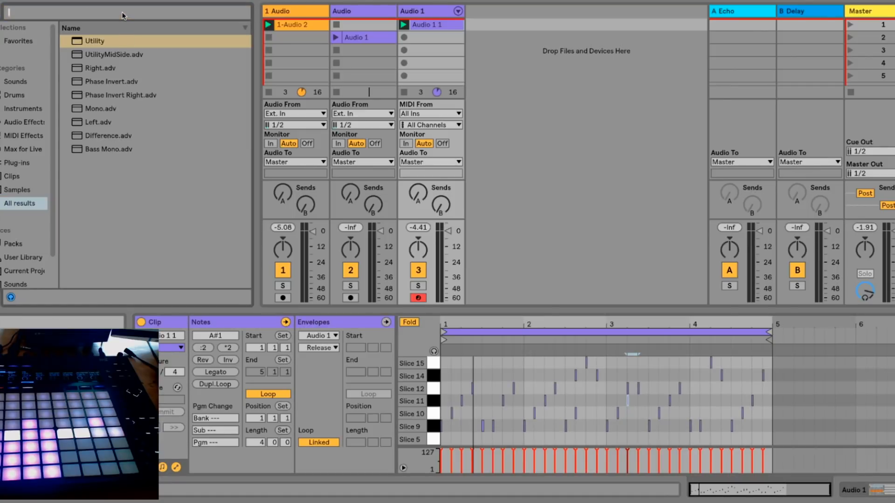
key("BackSpace")
type("lounge")
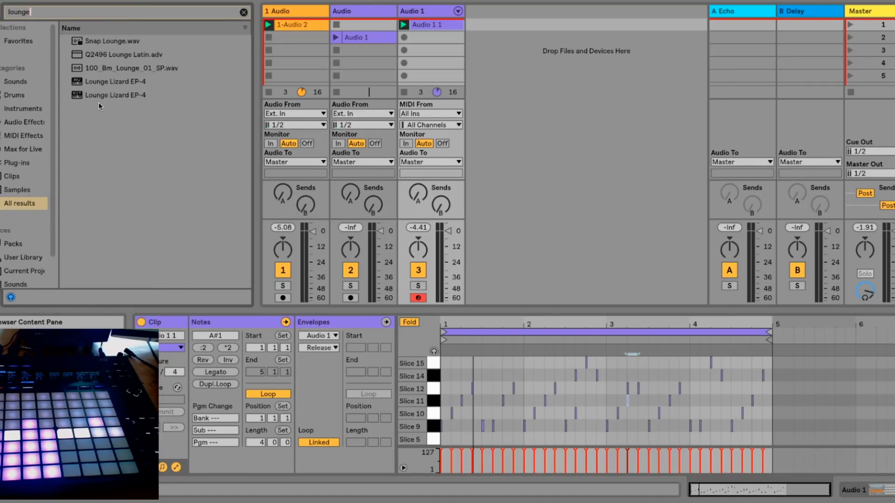
left_click(85, 98)
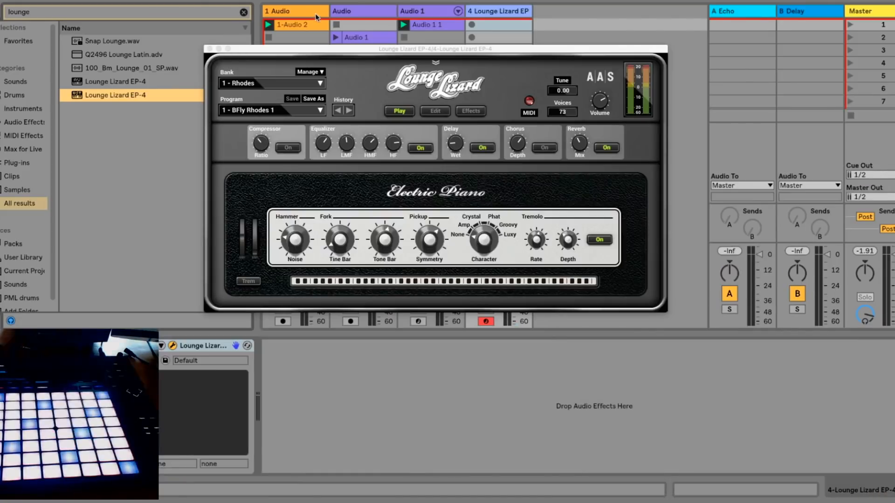
- Duplicate the first sample track, and lower the high-cut band of the copy's EQ Eight to about 170 Hz
left_click(315, 12)
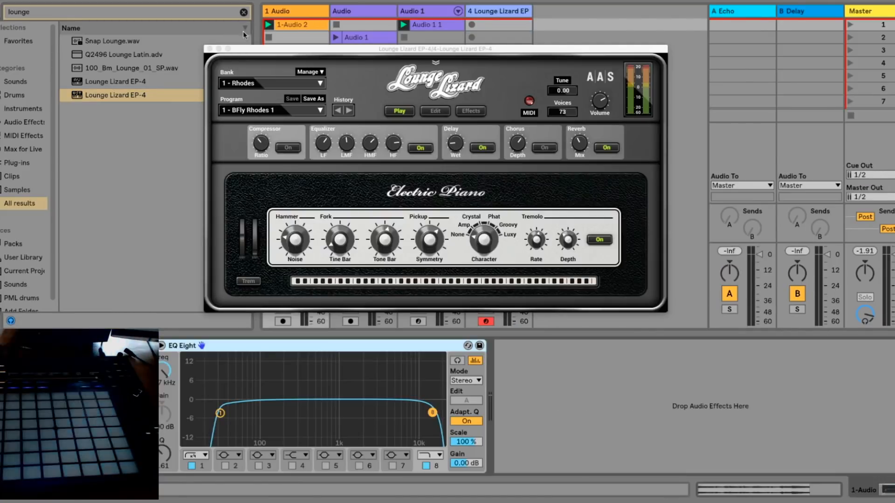
left_click(293, 11)
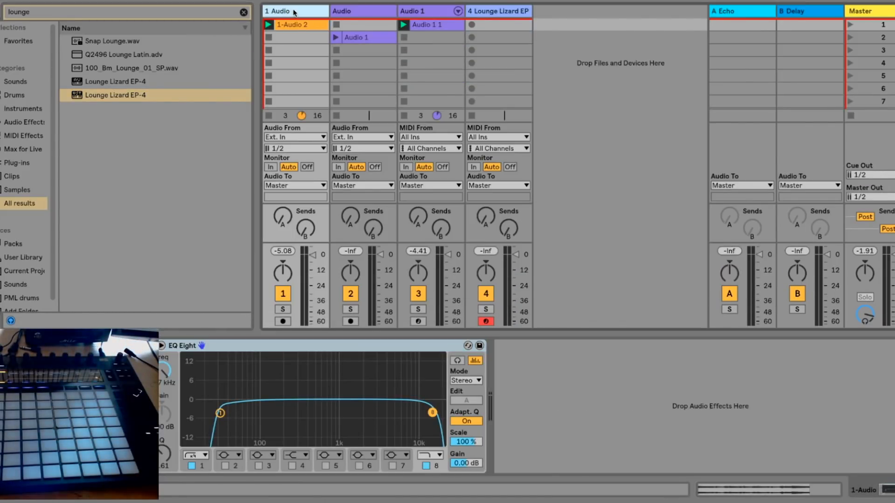
key("ctrl+d")
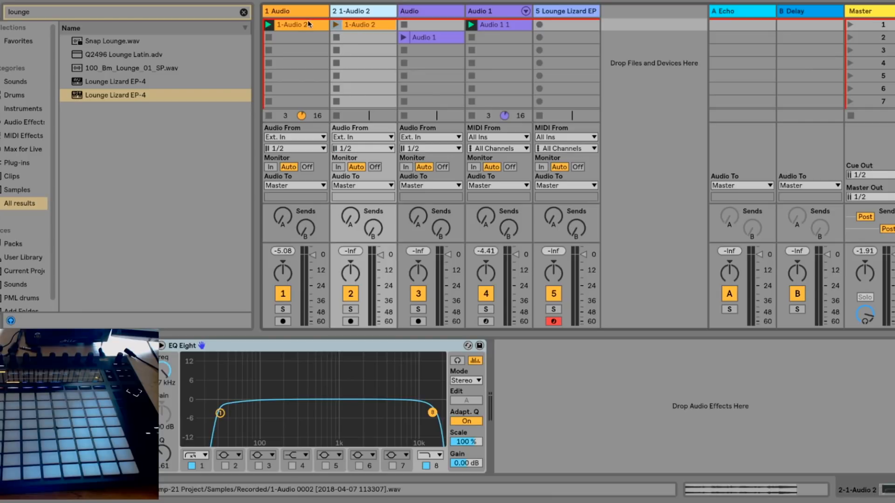
left_click_drag(433, 413, 277, 412)
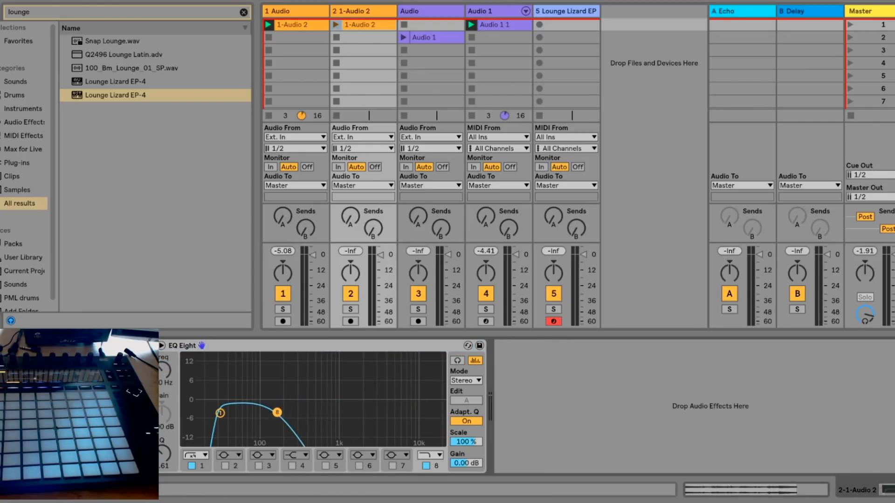
- Stop the original sample clip, launch the low-passed duplicate instead, and raise the duplicate track's volume slightly
left_click(269, 37)
left_click(336, 25)
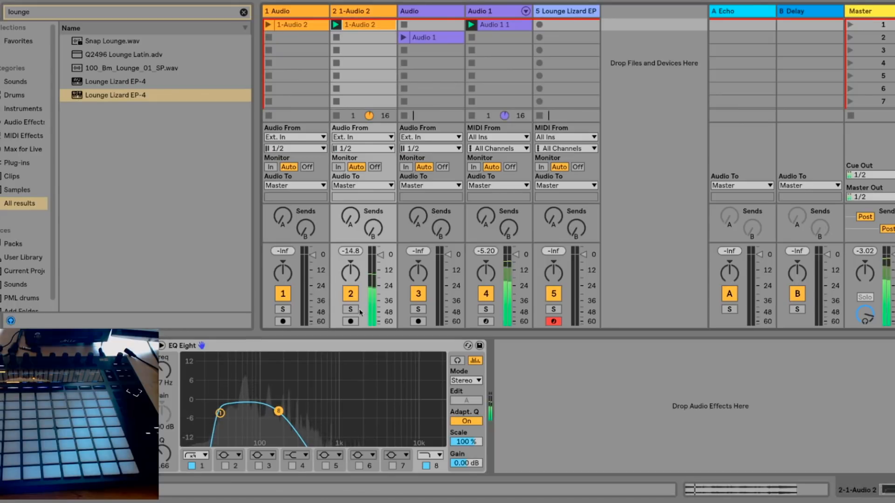
left_click_drag(380, 255, 380, 252)
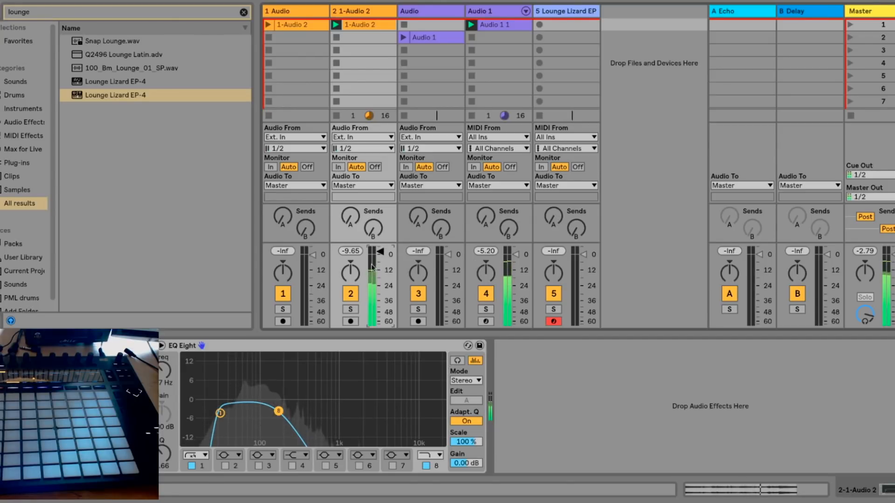
- Raise the low-cut band of the original sample track's EQ Eight to about 170 Hz and play its clip at a slightly lower track volume
left_click(269, 254)
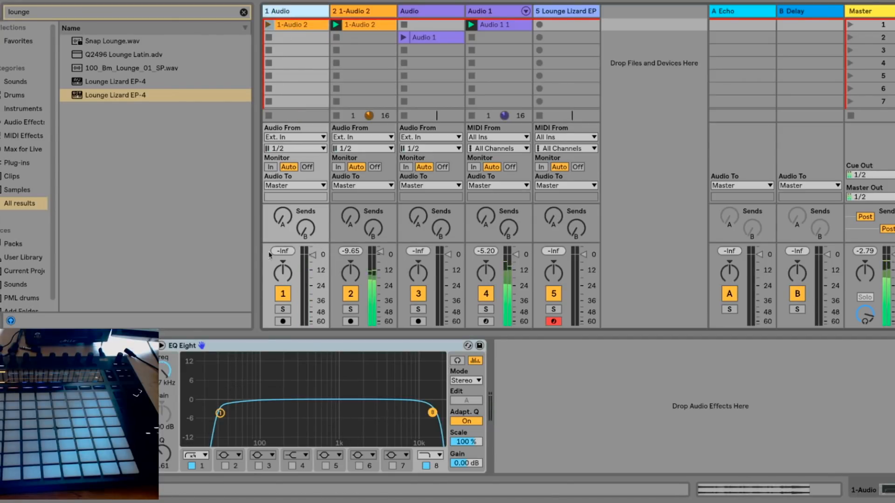
left_click_drag(220, 413, 278, 416)
left_click(268, 25)
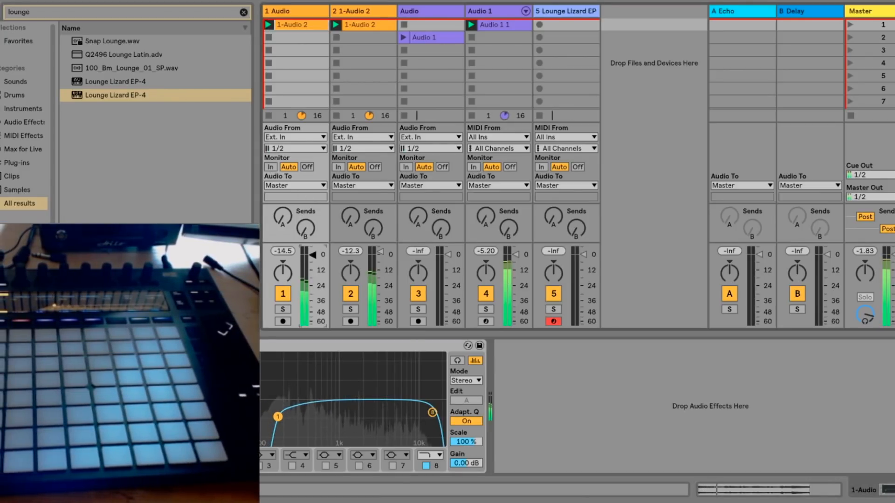
left_click_drag(307, 253, 312, 267)
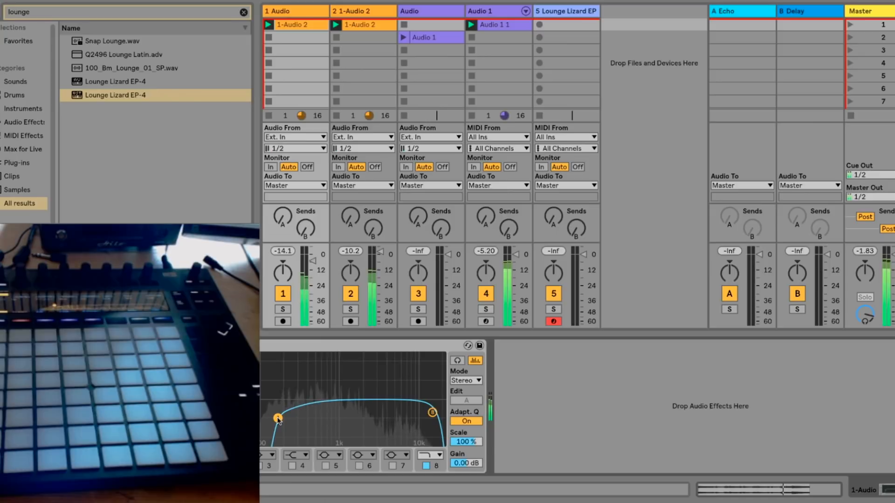
- Record an electric piano clip in the first slot of the Lounge Lizard track, and start its loop at bar 5
left_click(552, 15)
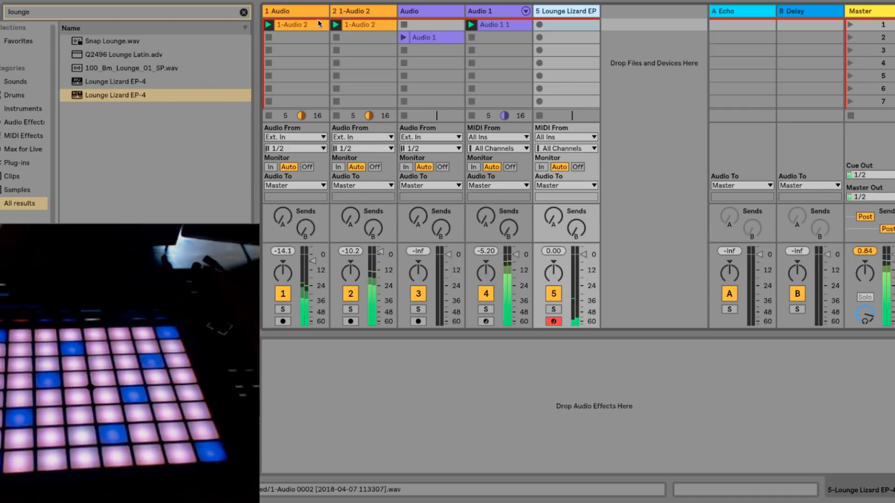
left_click(538, 25)
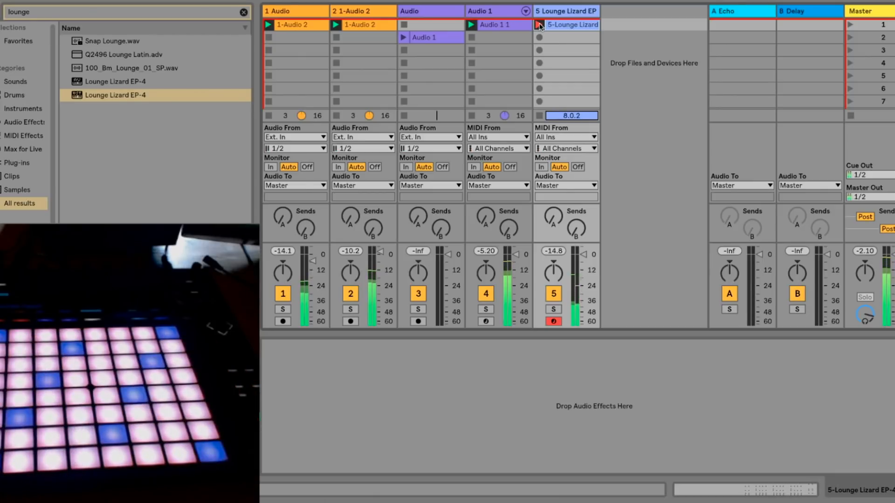
left_click(539, 26)
double_click(551, 26)
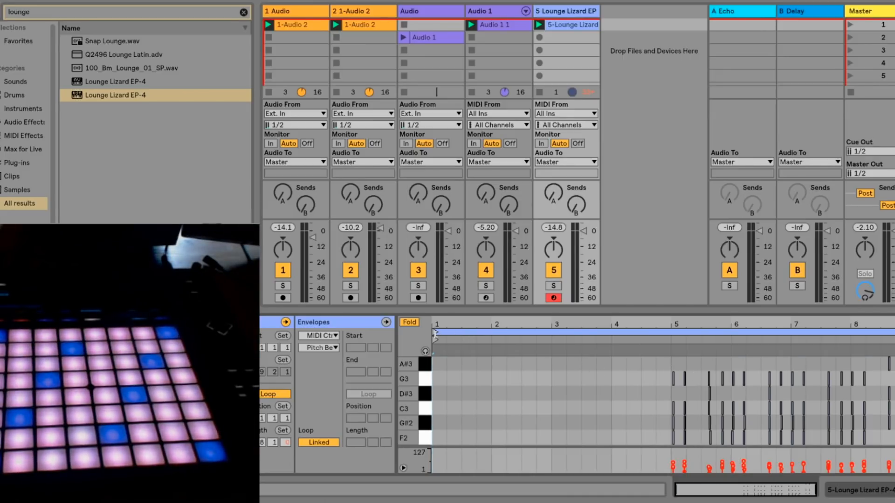
left_click_drag(435, 334, 673, 333)
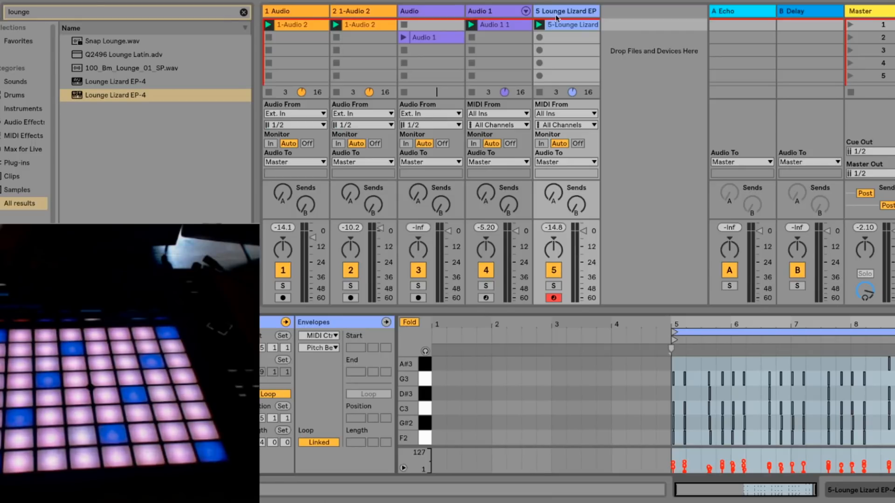
- Duplicate the Lounge Lizard track without keeping the copied clip, and arm the duplicate for recording
key("super+d")
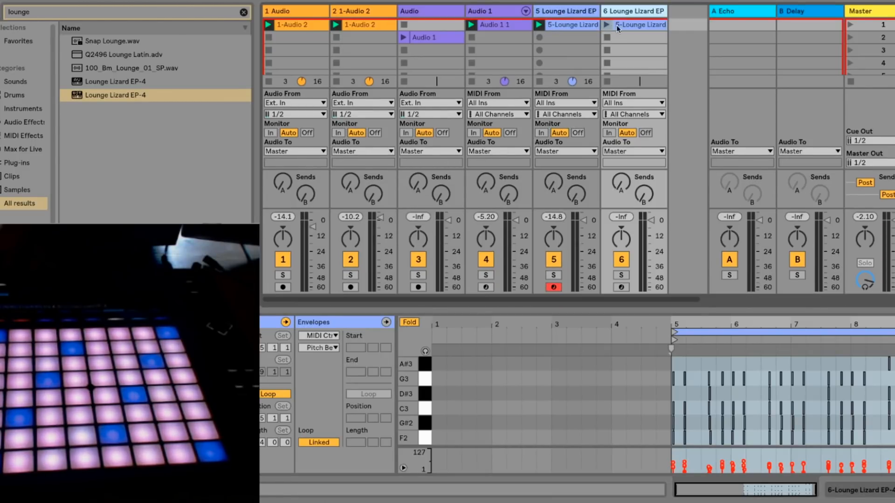
left_click(620, 25)
key("Delete")
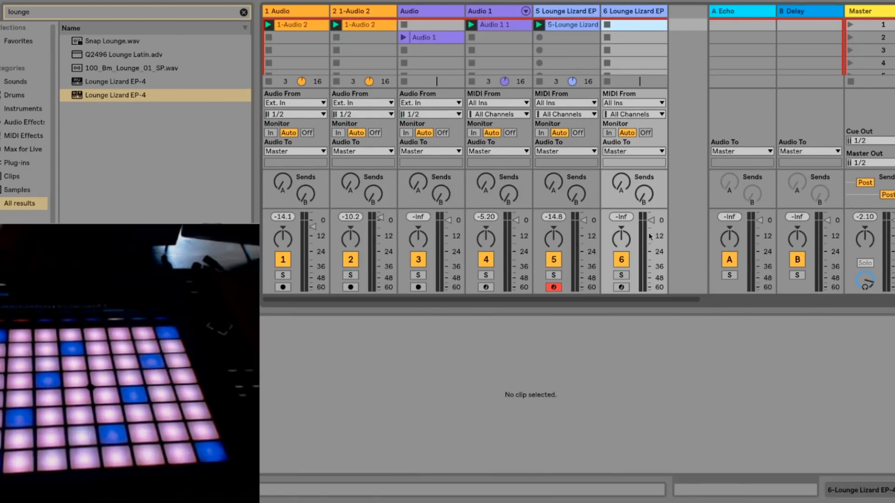
left_click(622, 287)
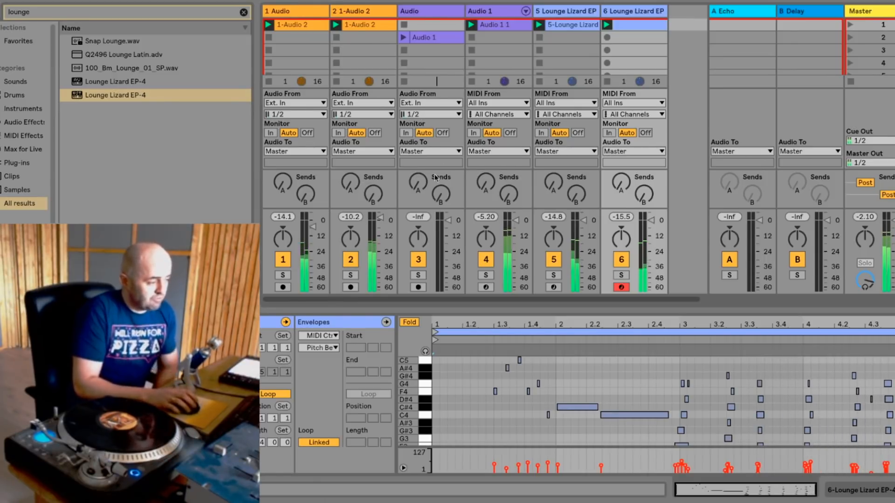
- Send a small amount of the sliced drum track to the Echo return
left_click_drag(488, 185, 489, 181)
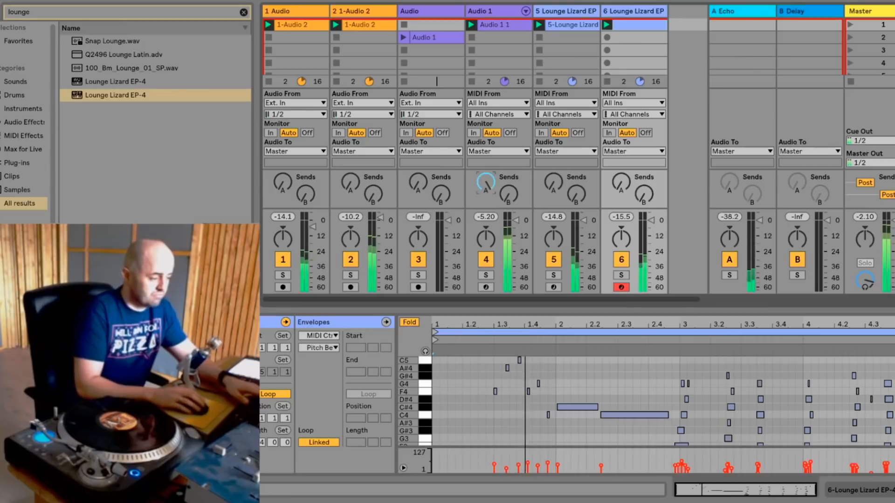